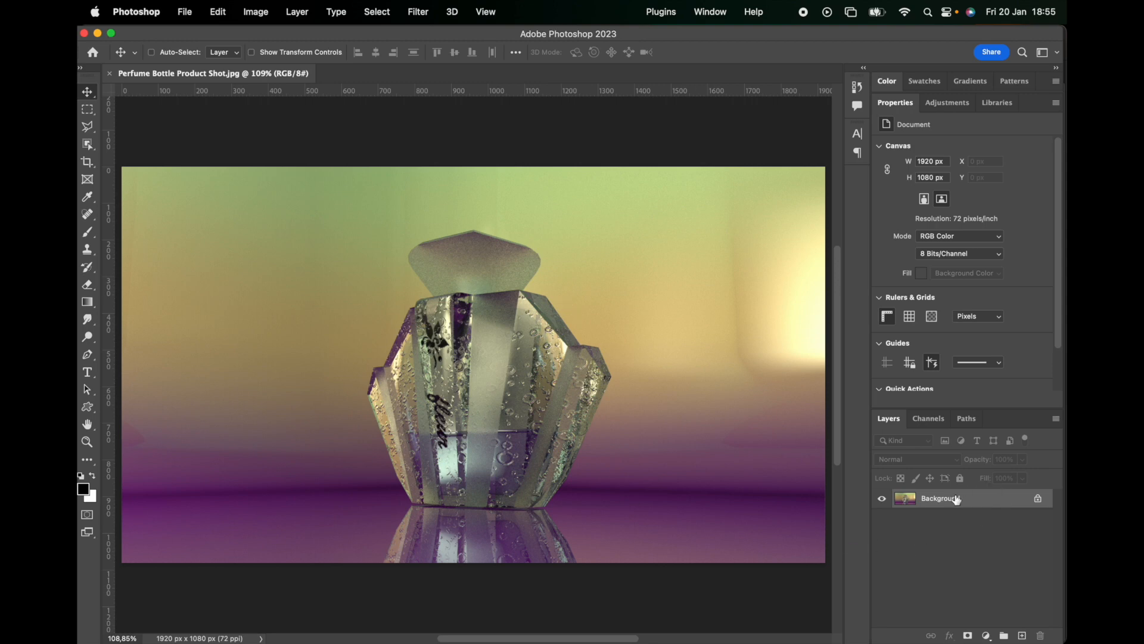
Unlock the Background layer and duplicate it.
left_click(1038, 500)
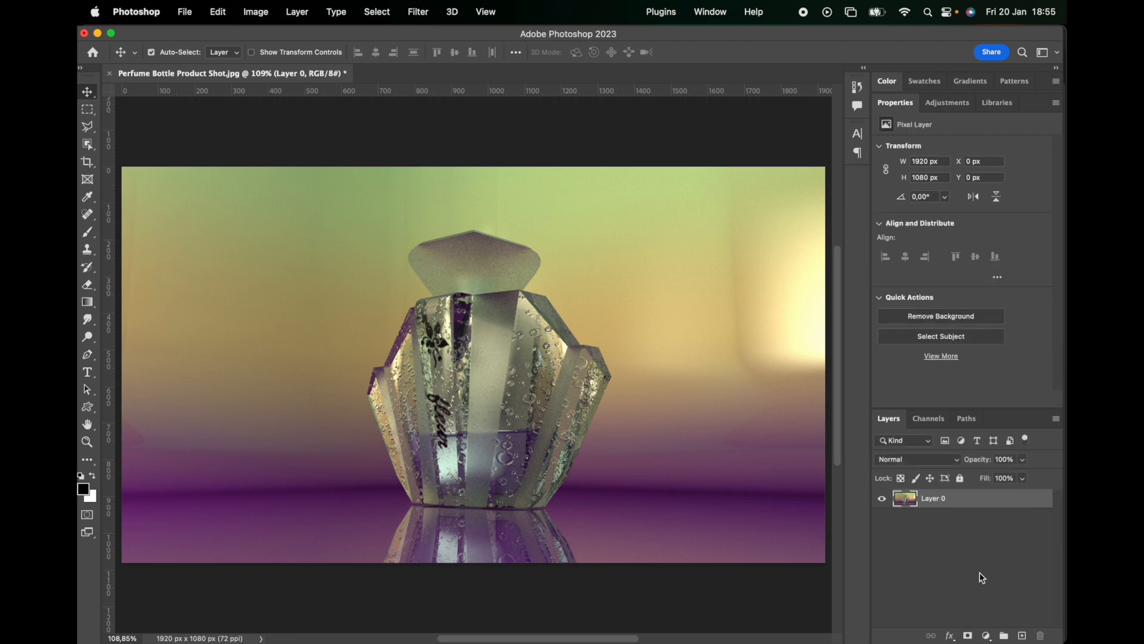
key("cmd+j")
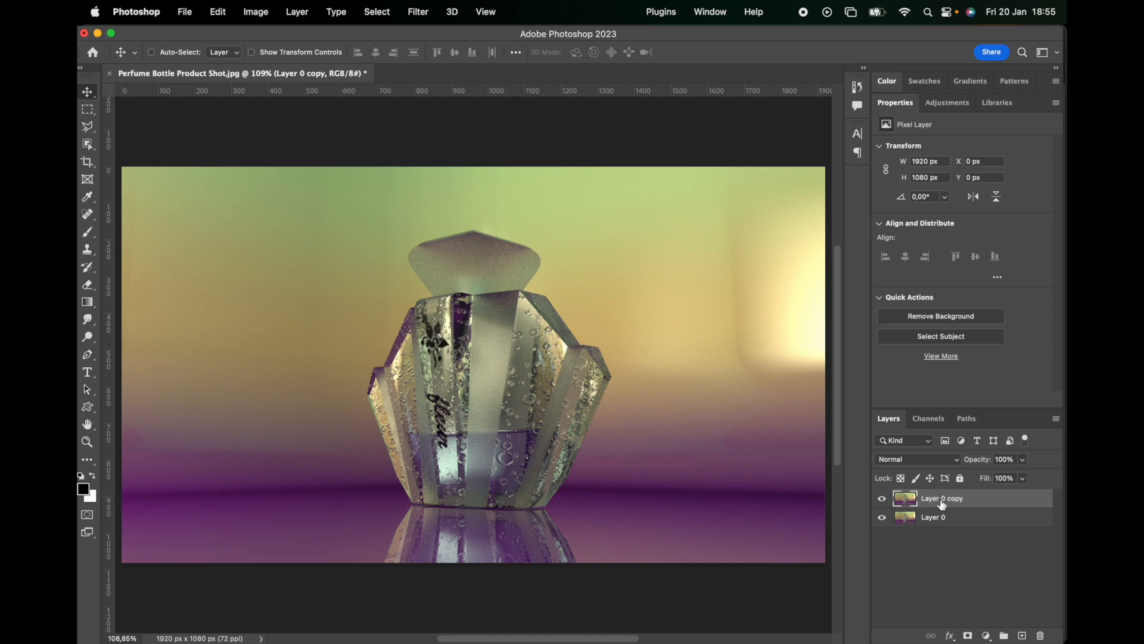
Crop the image to a 1:1 square that places the perfume bottle right of centre.
left_click(87, 162)
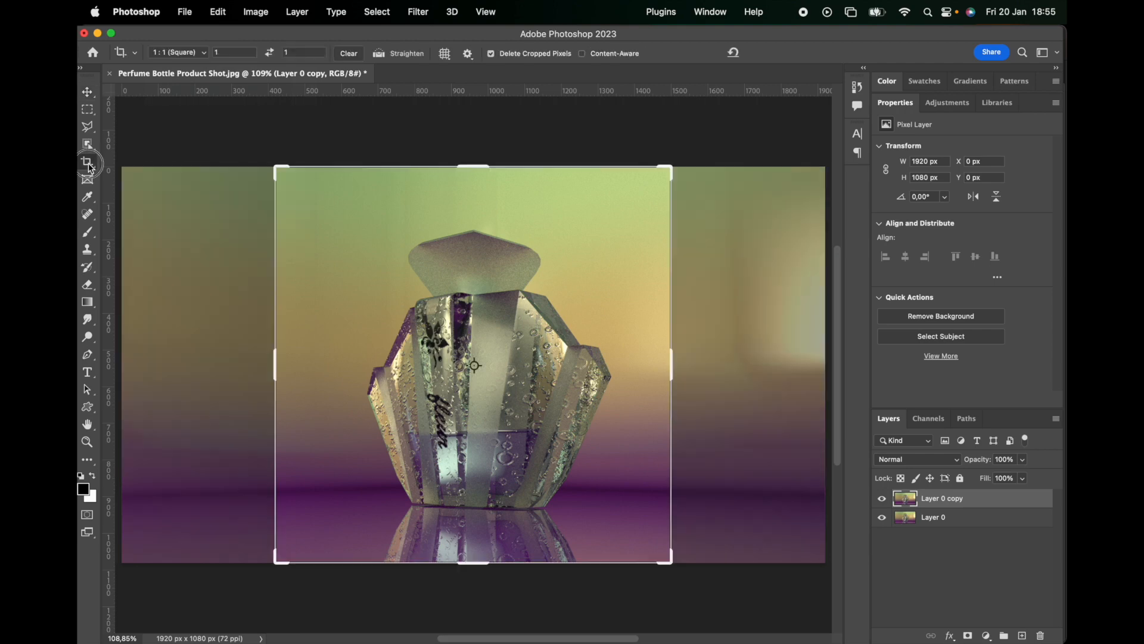
left_click(387, 231)
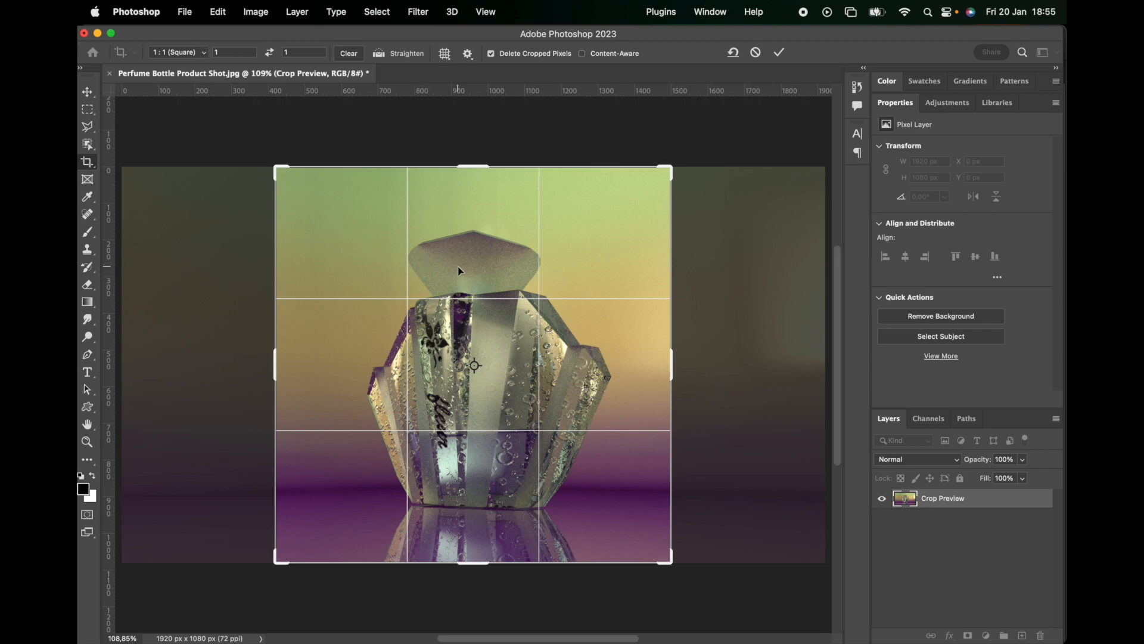
left_click_drag(460, 271, 513, 275)
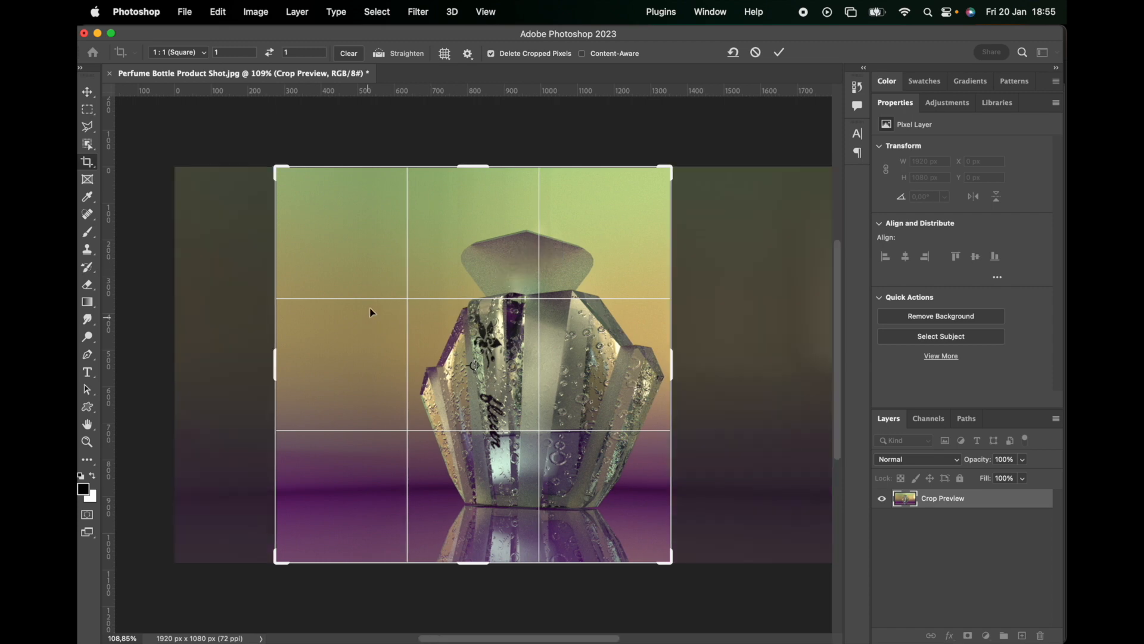
key("Return")
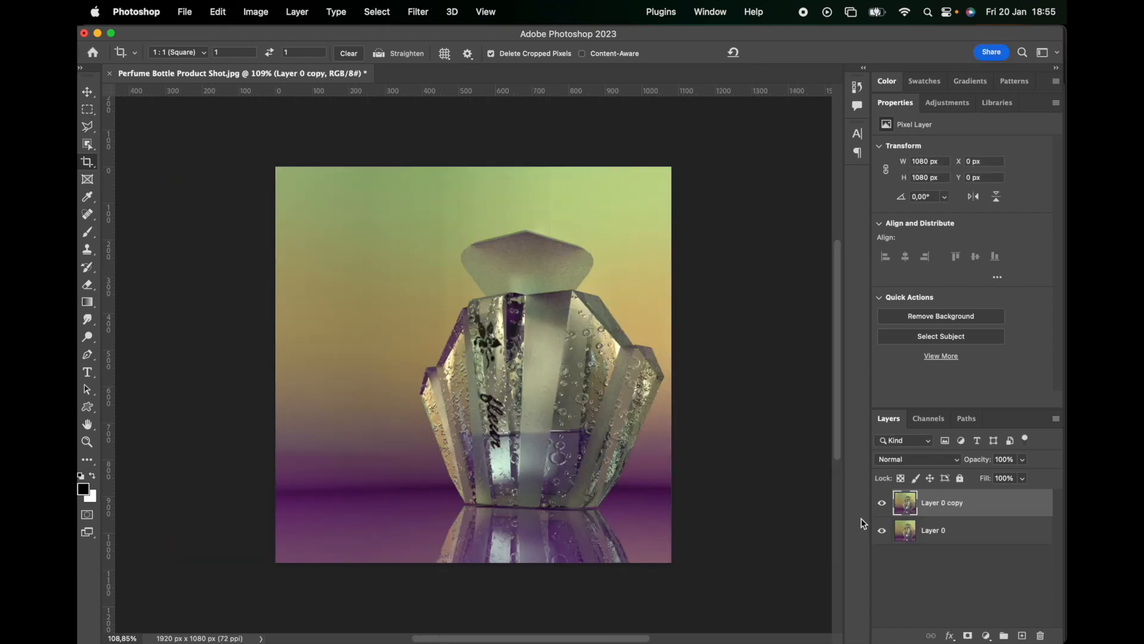
Hide Layer 0, then select the bottle and its reflection on Layer 0 copy with Object Selection and copy them to a new layer.
left_click(882, 531)
left_click(87, 144)
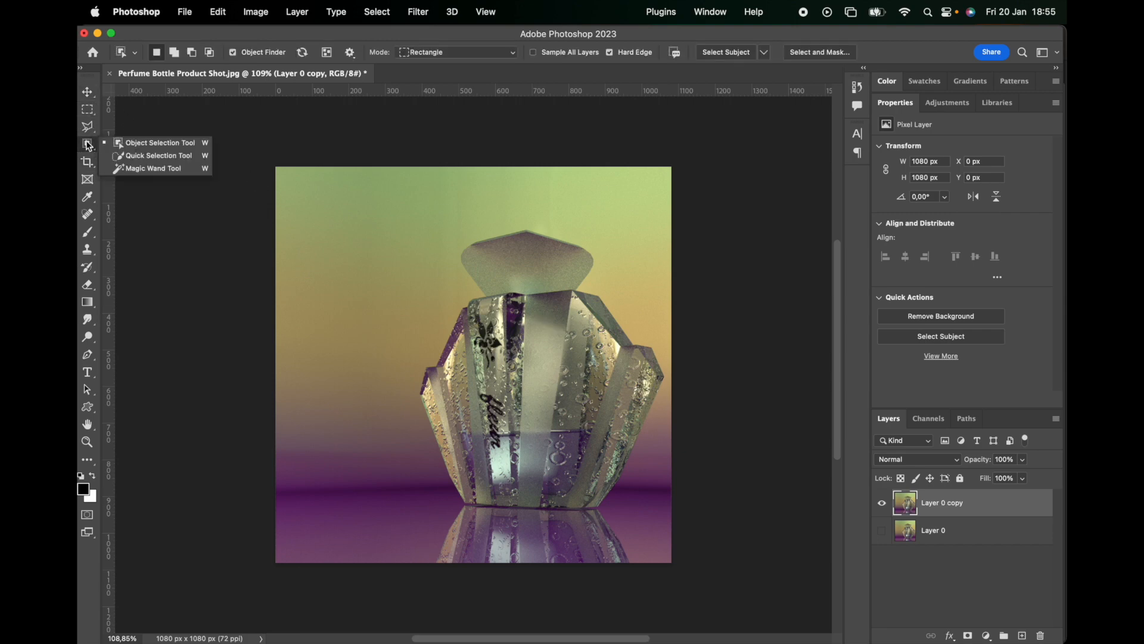
left_click(140, 142)
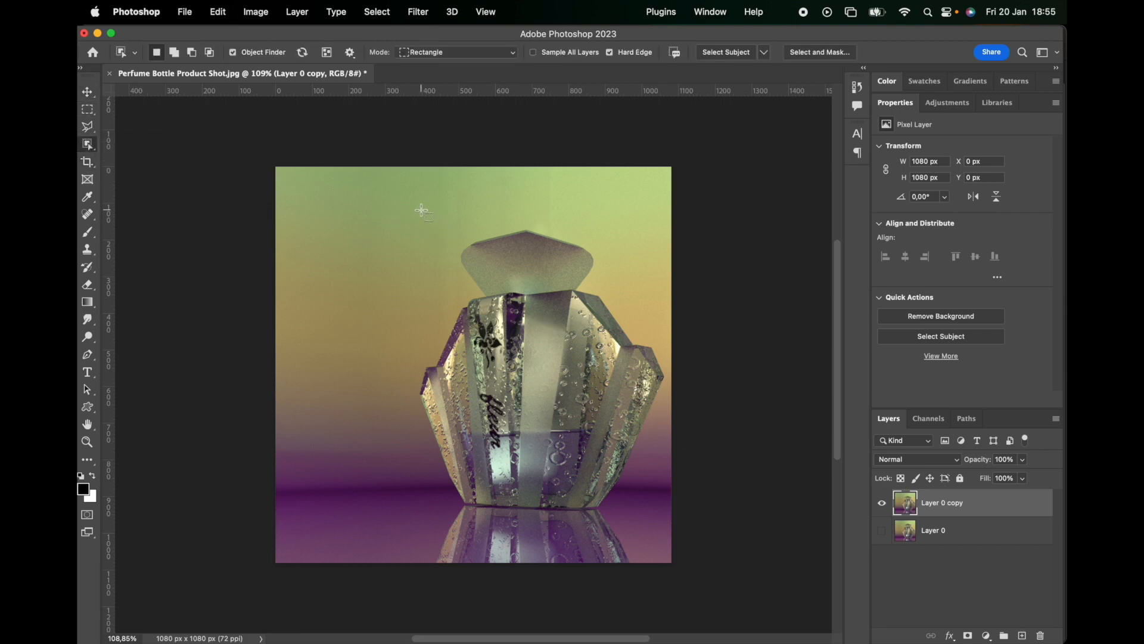
left_click_drag(421, 210, 665, 582)
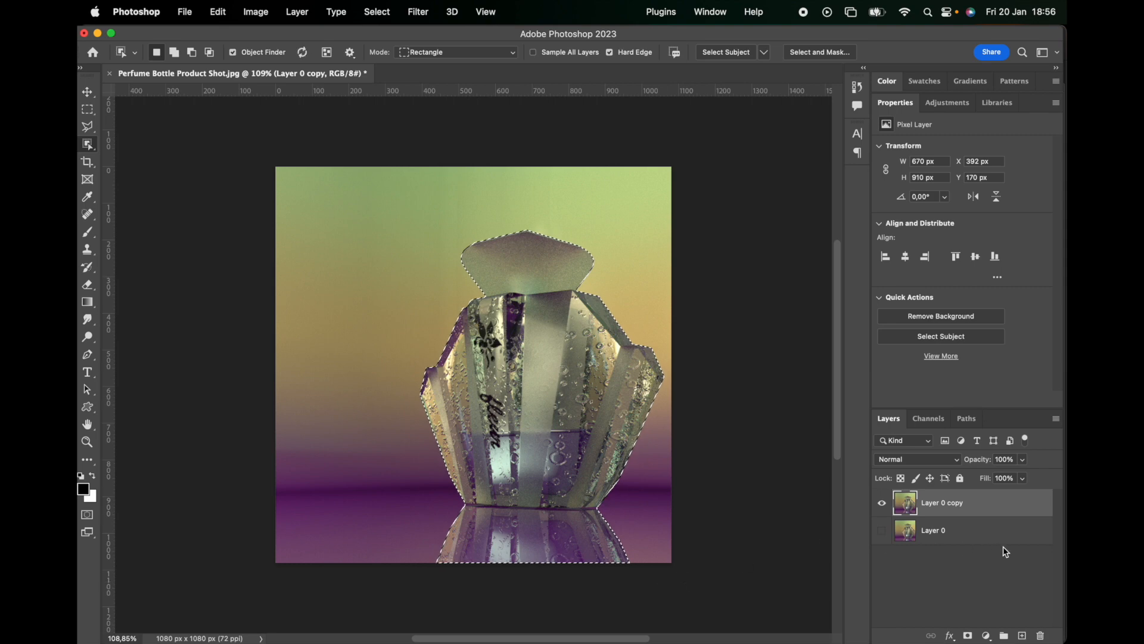
key("super+j")
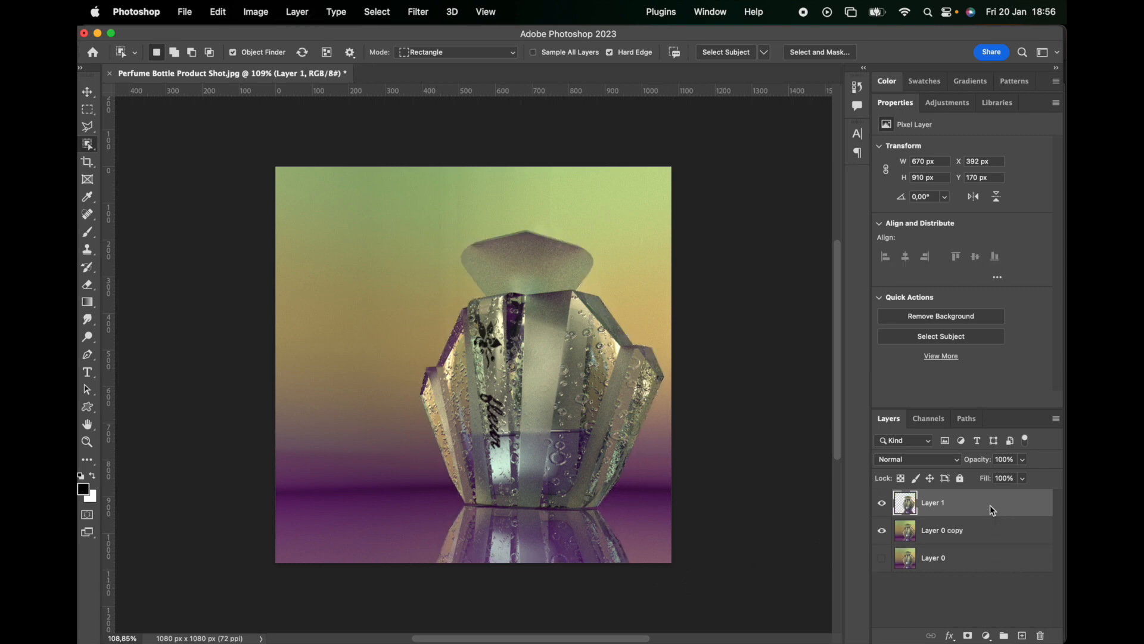
left_click(881, 533)
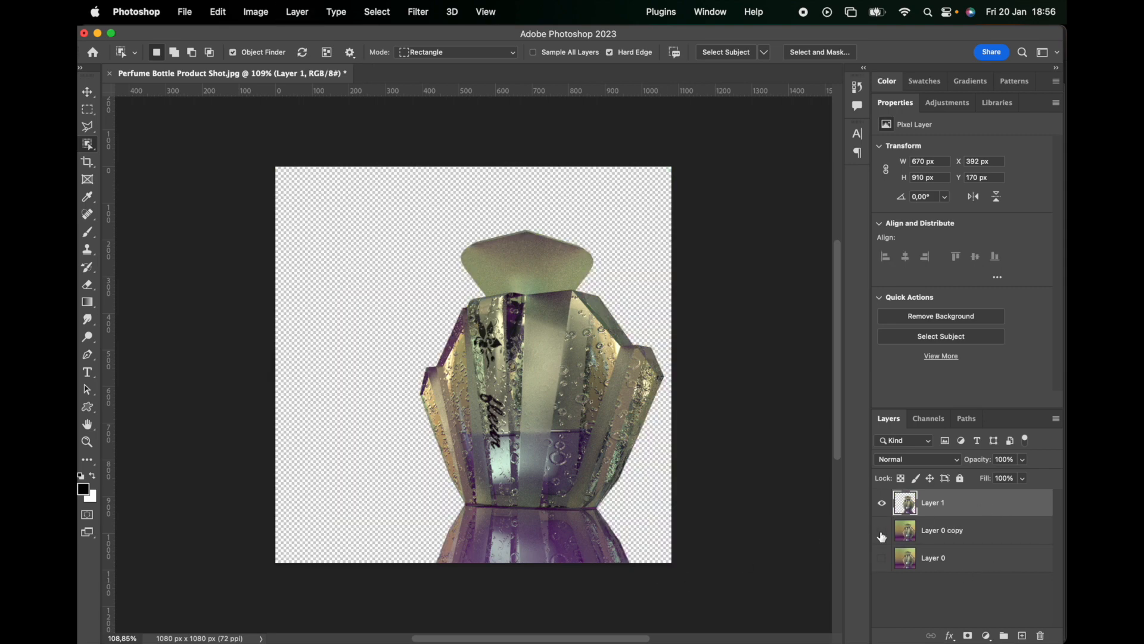
left_click(882, 535)
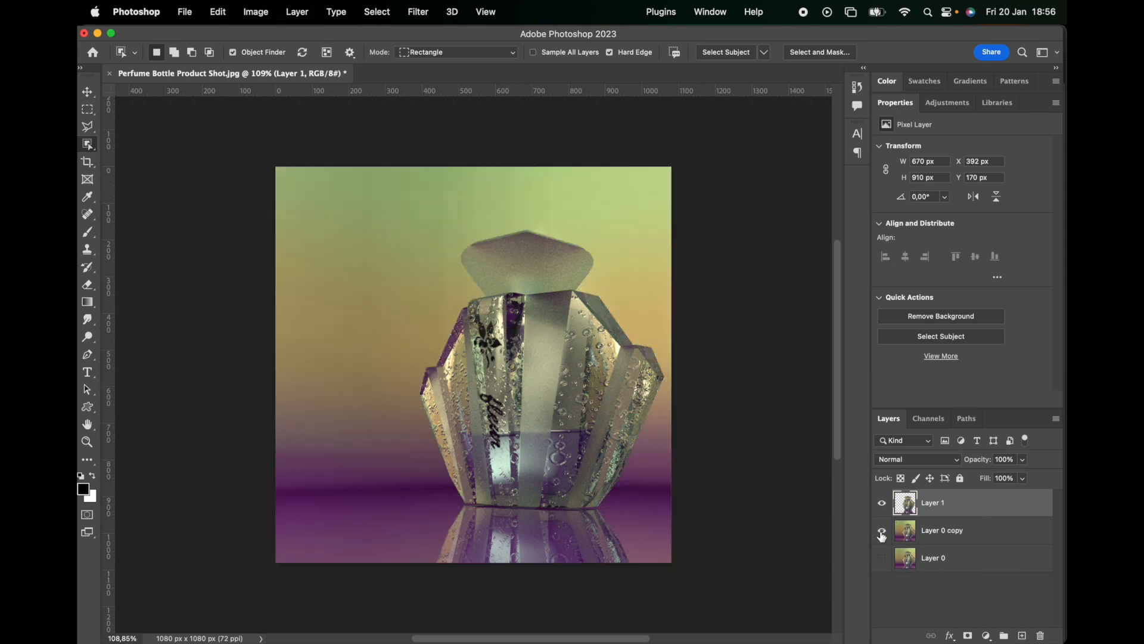
Load the cut-out bottle's outline as a selection on Layer 0 copy, hide Layer 1, and expand the selection by 10 pixels.
left_click(907, 504, "super")
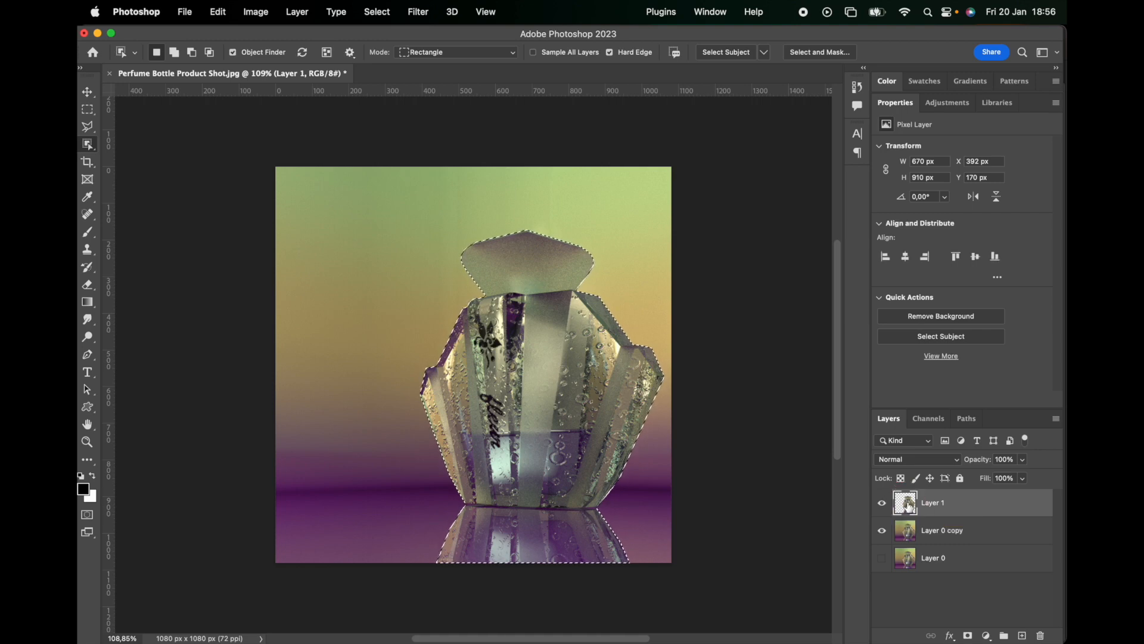
left_click(939, 532)
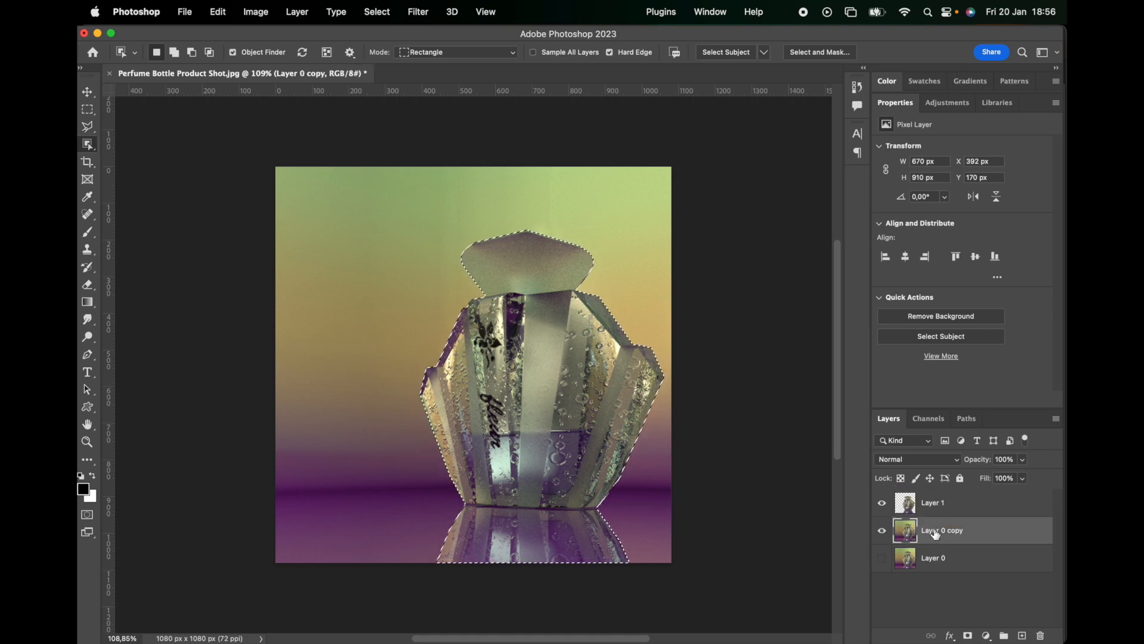
left_click(882, 503)
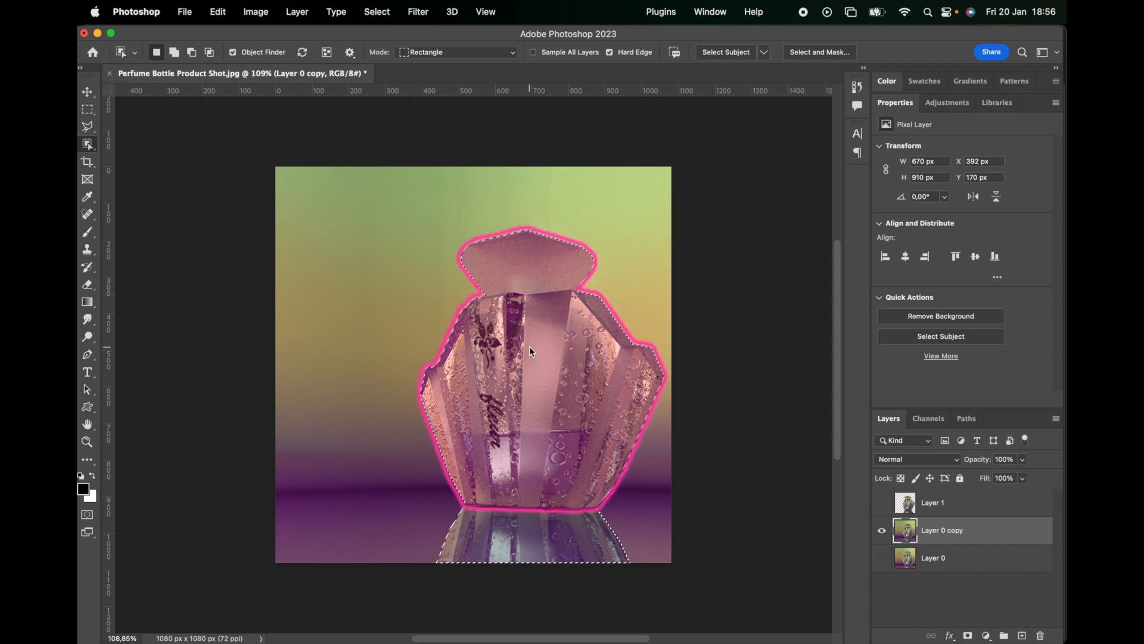
left_click(376, 13)
mouse_move(488, 213)
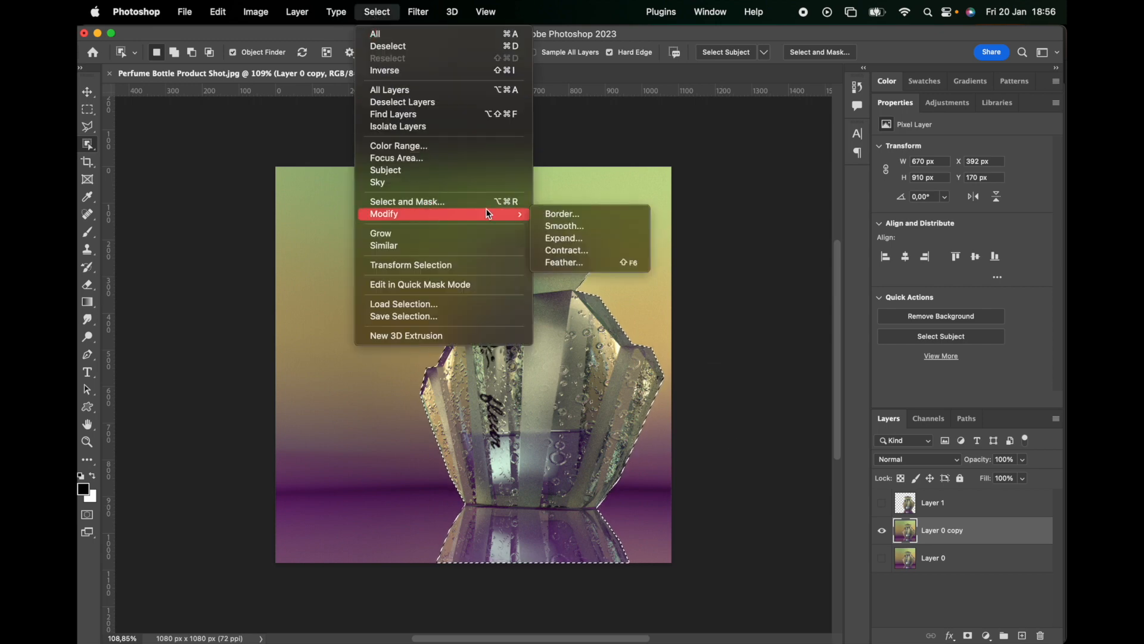
left_click(562, 239)
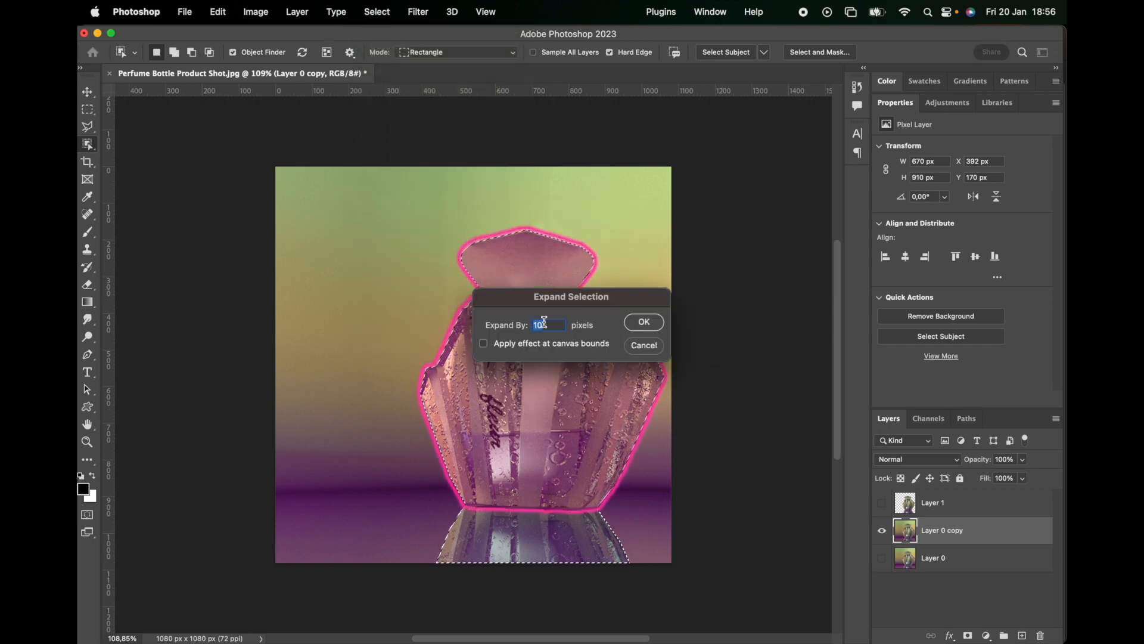
left_click(645, 322)
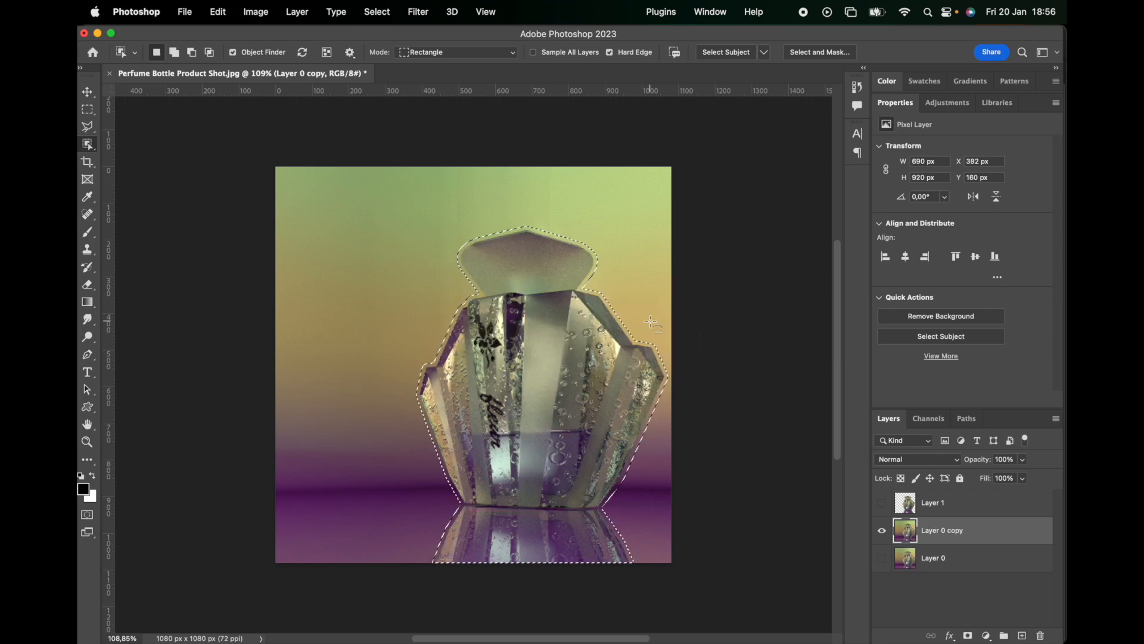
Remove the bottle from Layer 0 copy with Content-Aware Fill, merging the fill layer down, and show Layer 1 again without a selection.
left_click(218, 12)
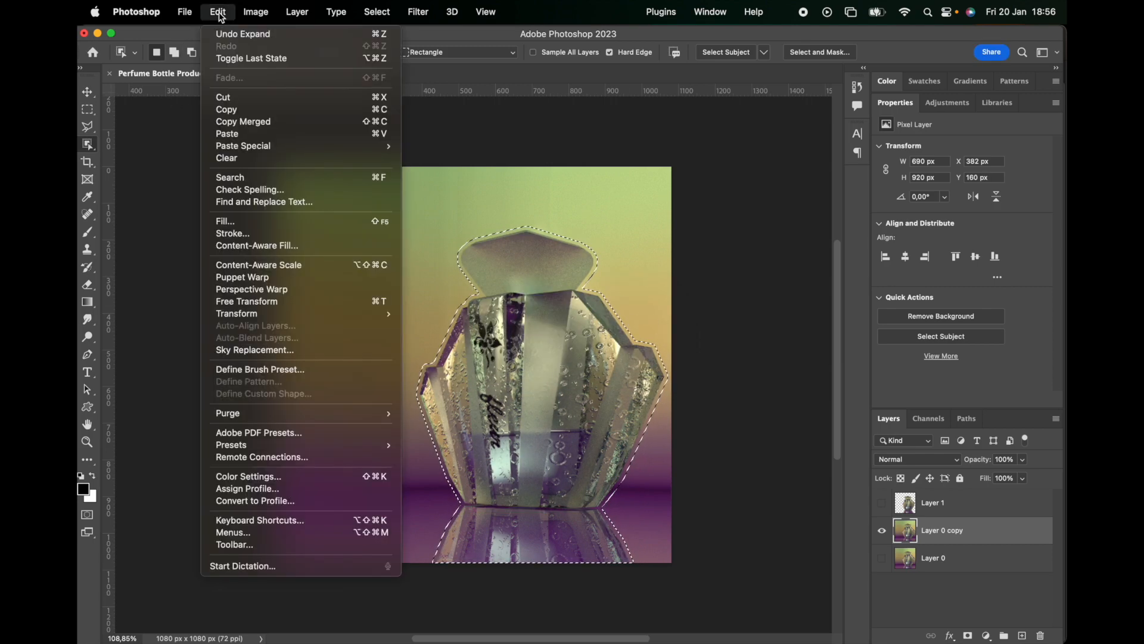
left_click(260, 246)
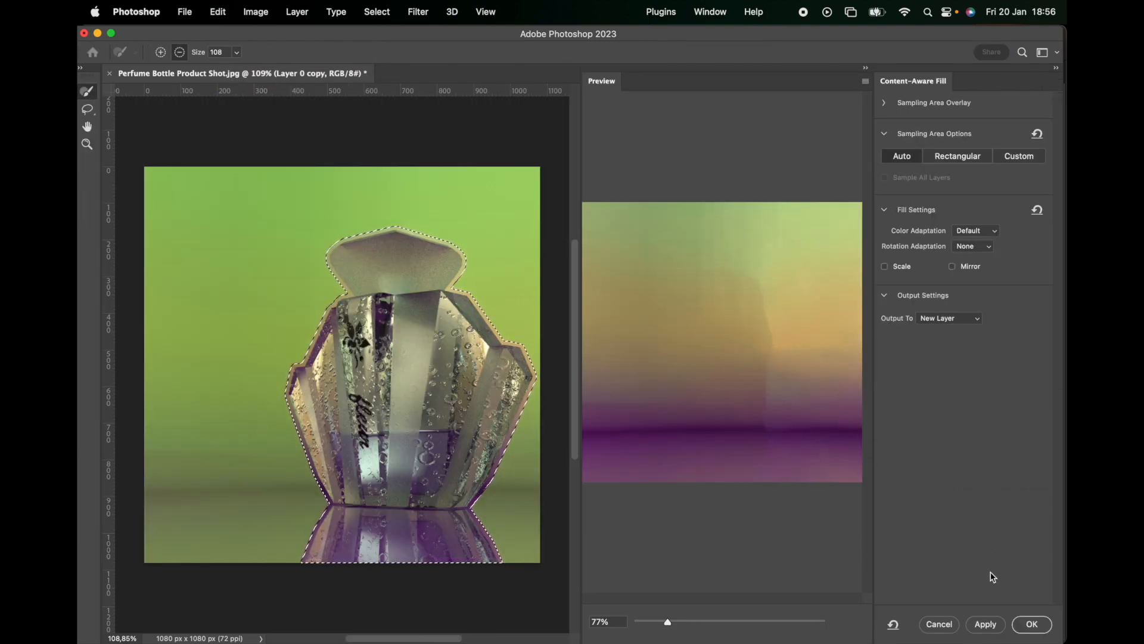
left_click(1031, 624)
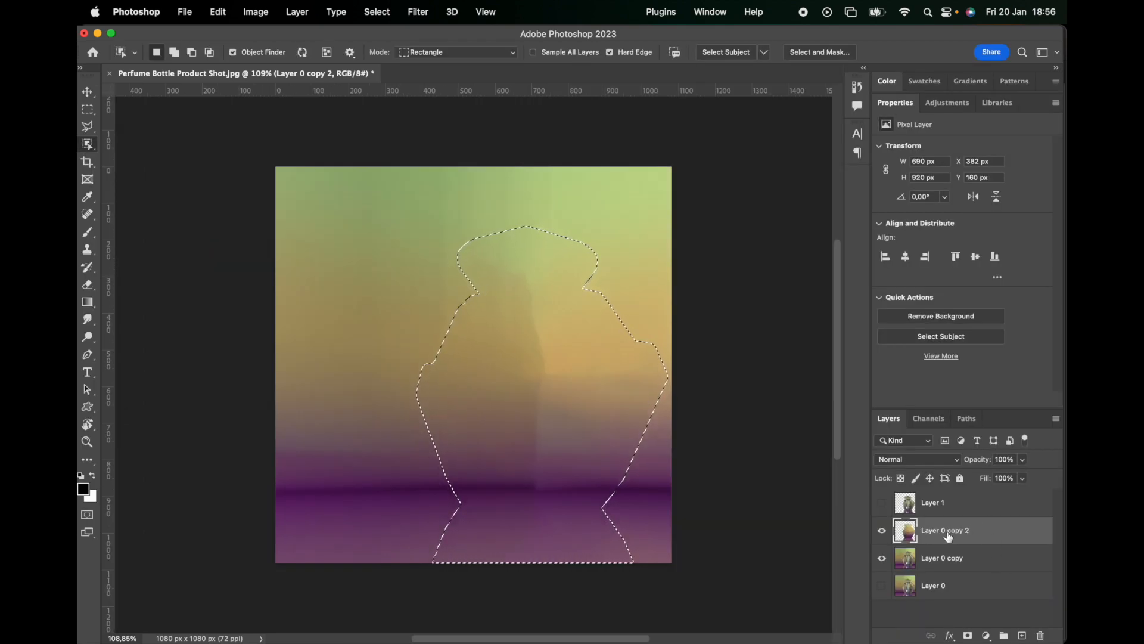
key("super+e")
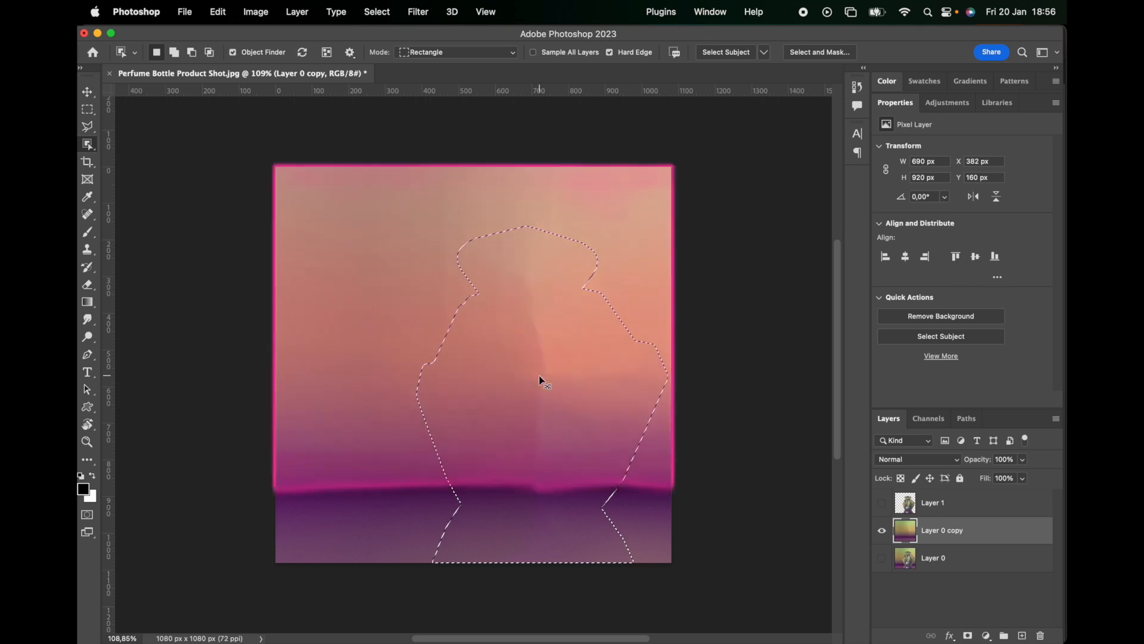
key("super+d")
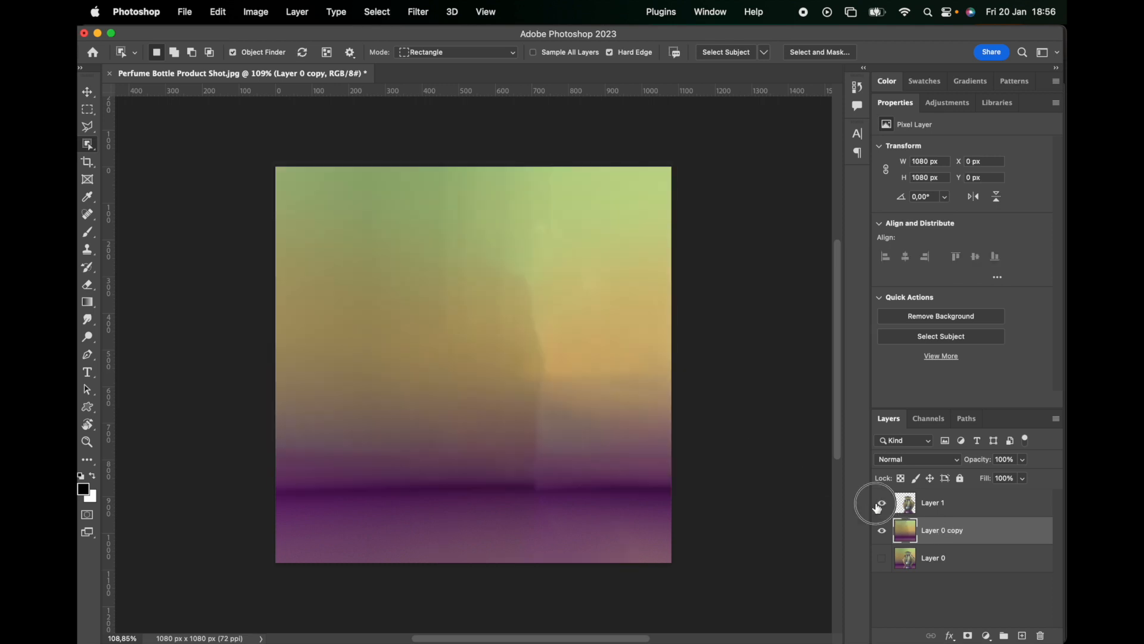
left_click(881, 503)
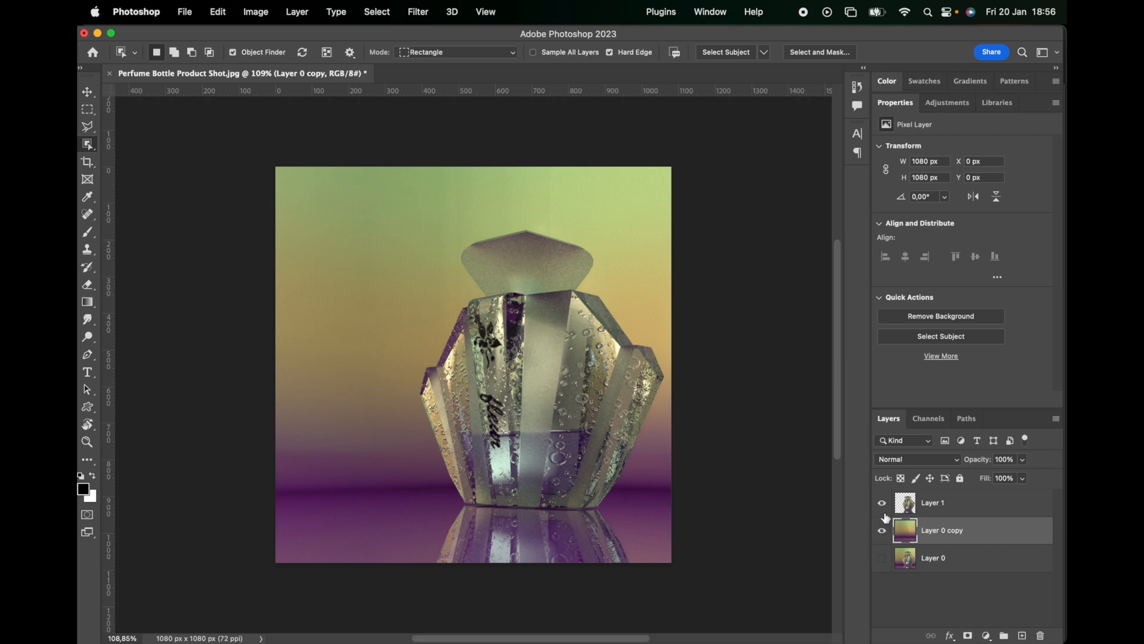
Start a Tilt-Shift blur on the background in Layer 0 copy with the blur set to 146 px.
left_click(930, 510)
left_click(942, 531)
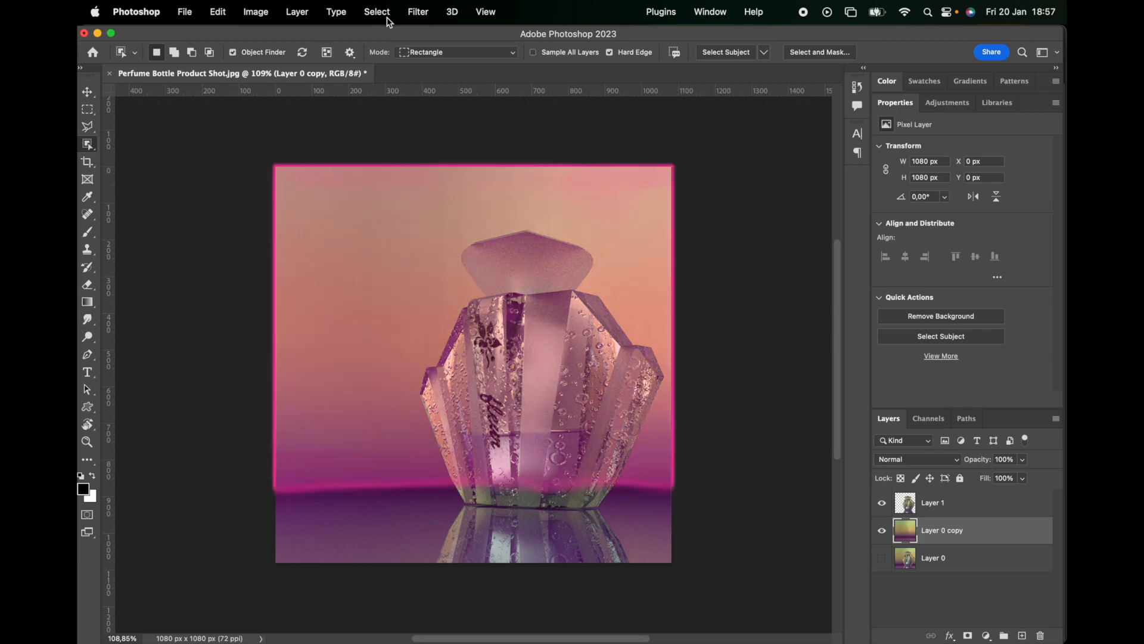
left_click(418, 12)
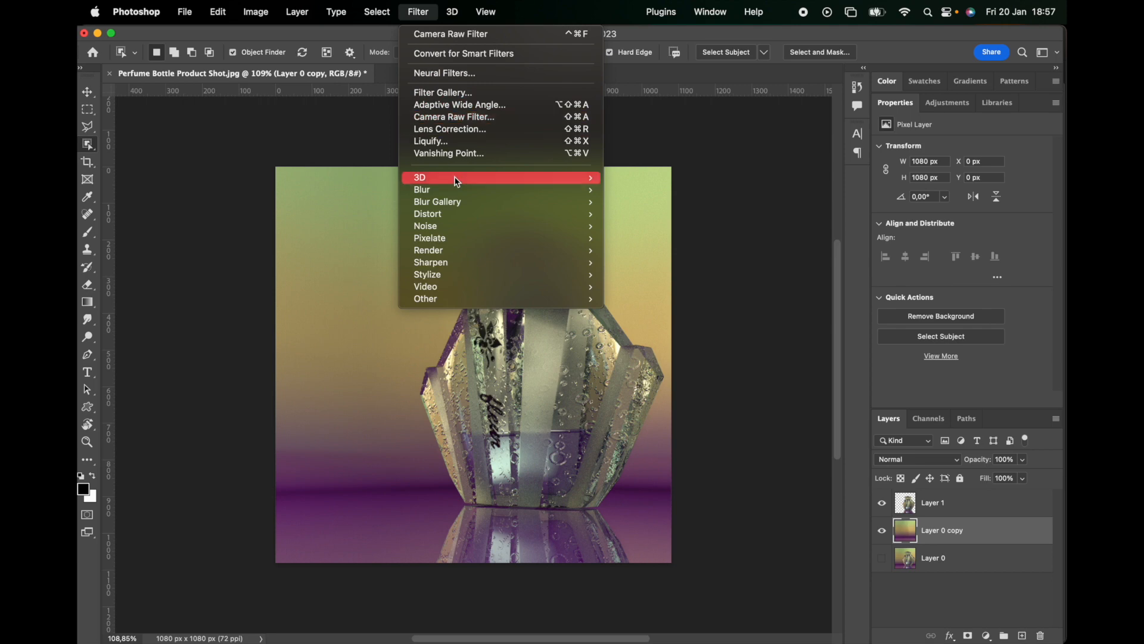
mouse_move(498, 201)
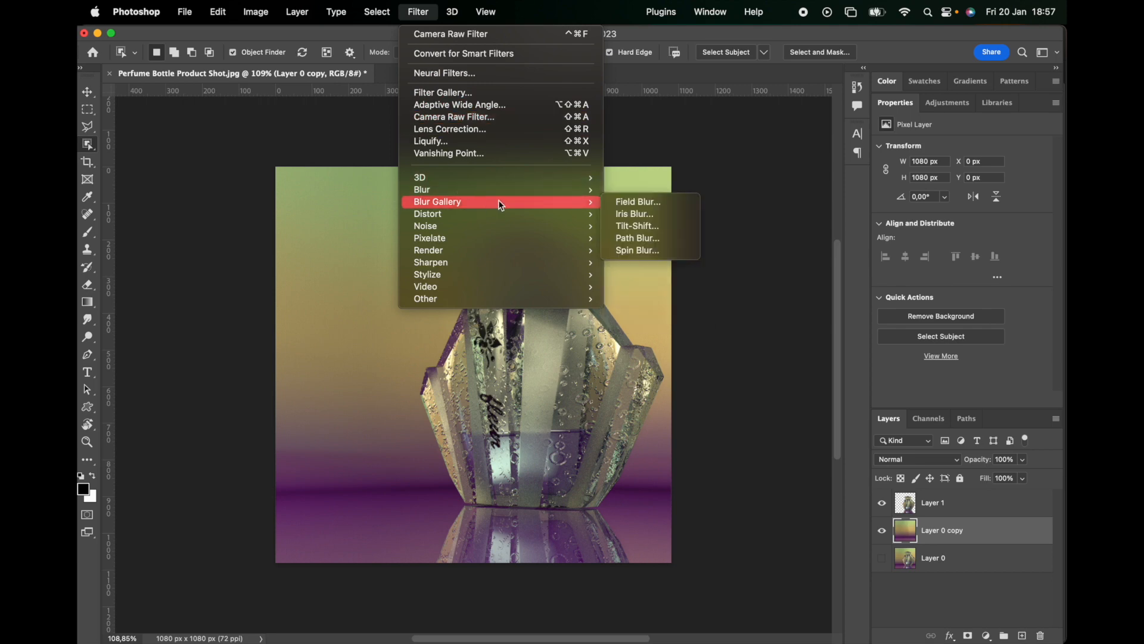
left_click(651, 231)
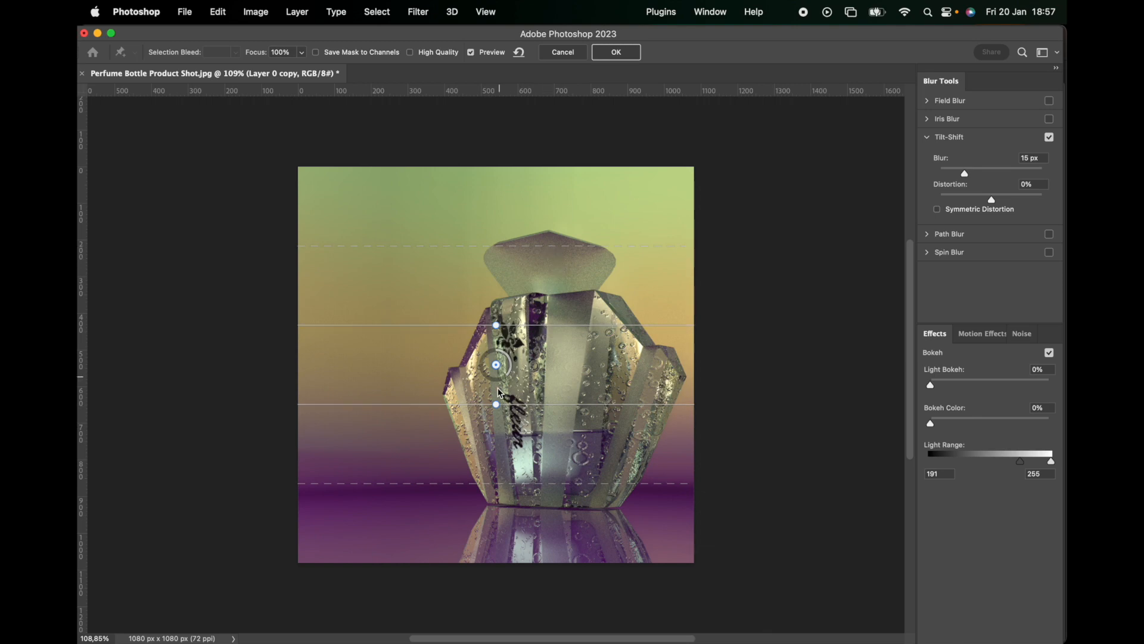
left_click_drag(511, 379, 484, 364)
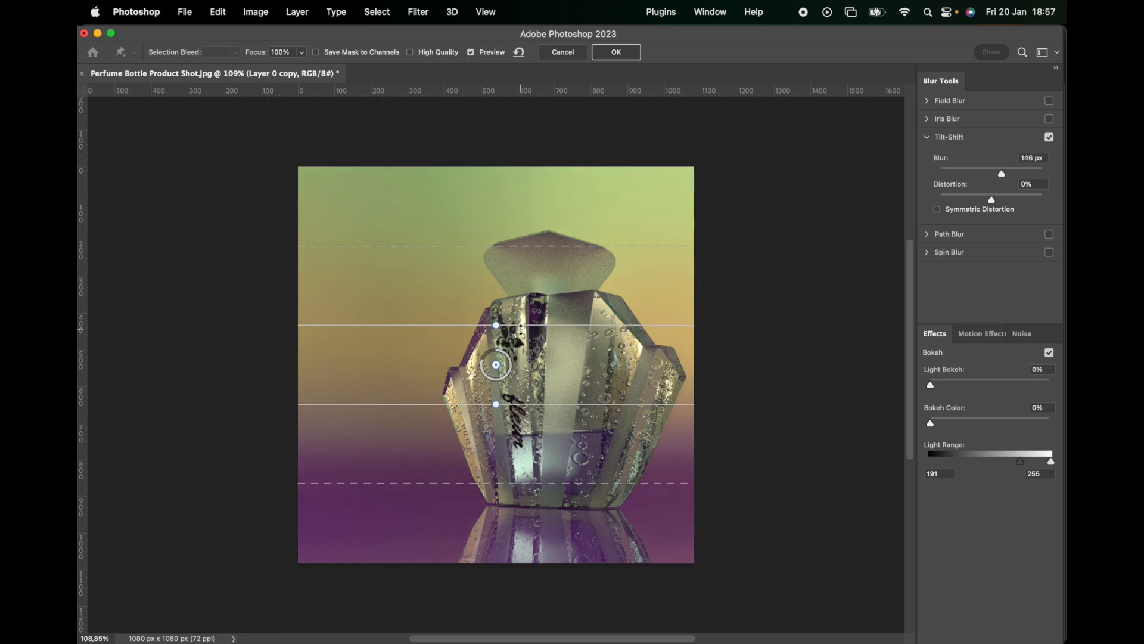
Narrow the Tilt-Shift focus band and its transition zones around the centre, and apply the blur.
left_click_drag(521, 327, 522, 353)
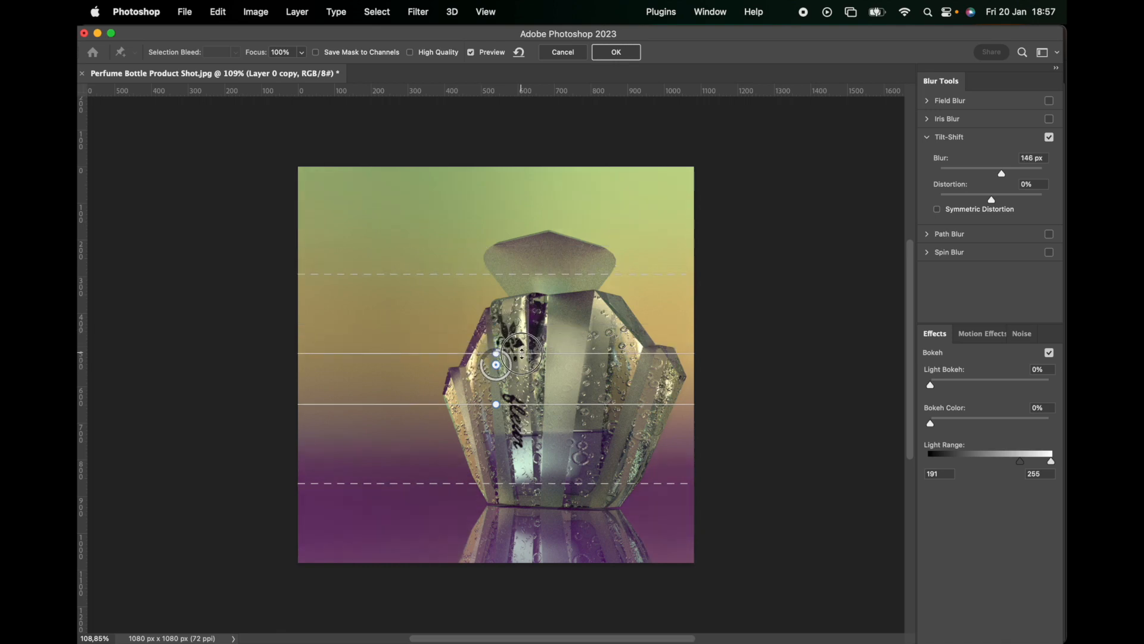
left_click_drag(520, 405, 520, 372)
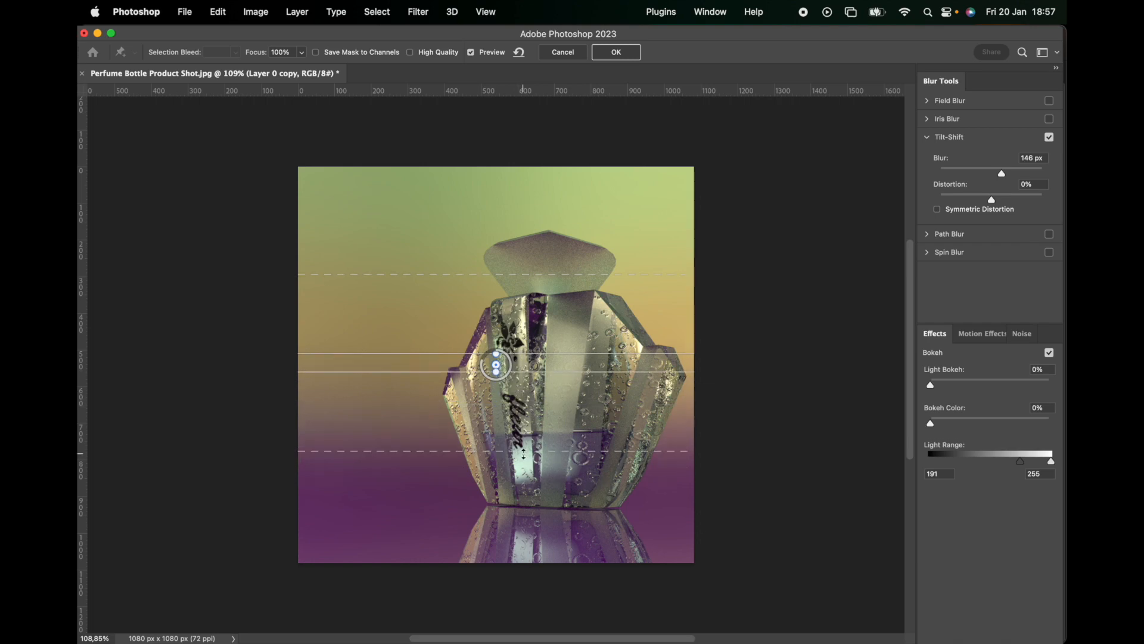
left_click_drag(525, 462, 523, 439)
left_click_drag(598, 275, 591, 301)
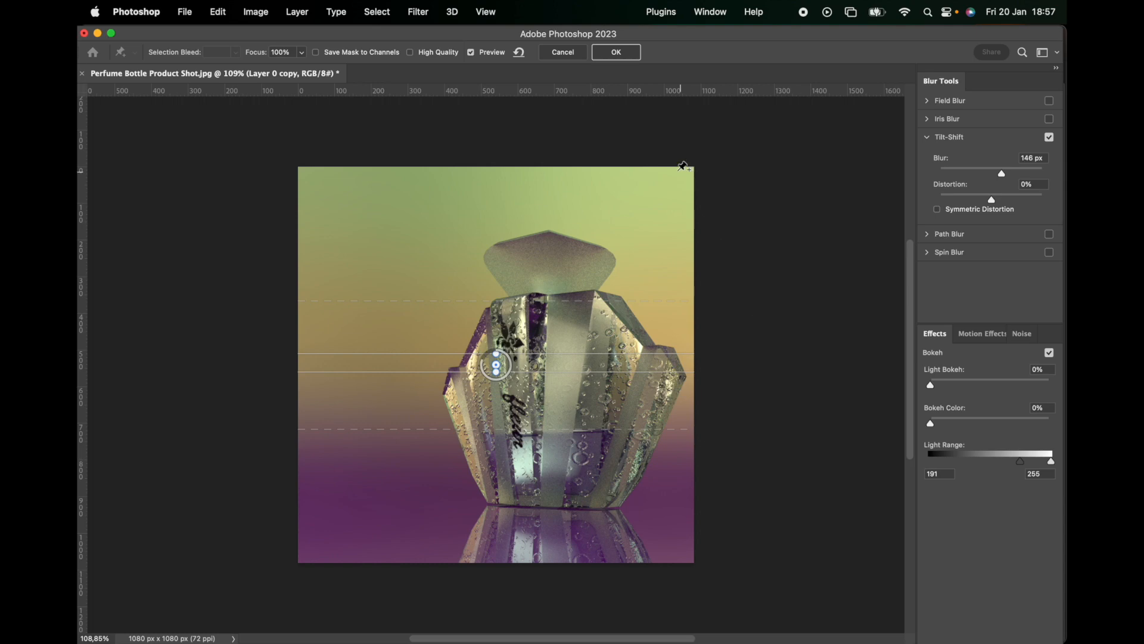
left_click(617, 52)
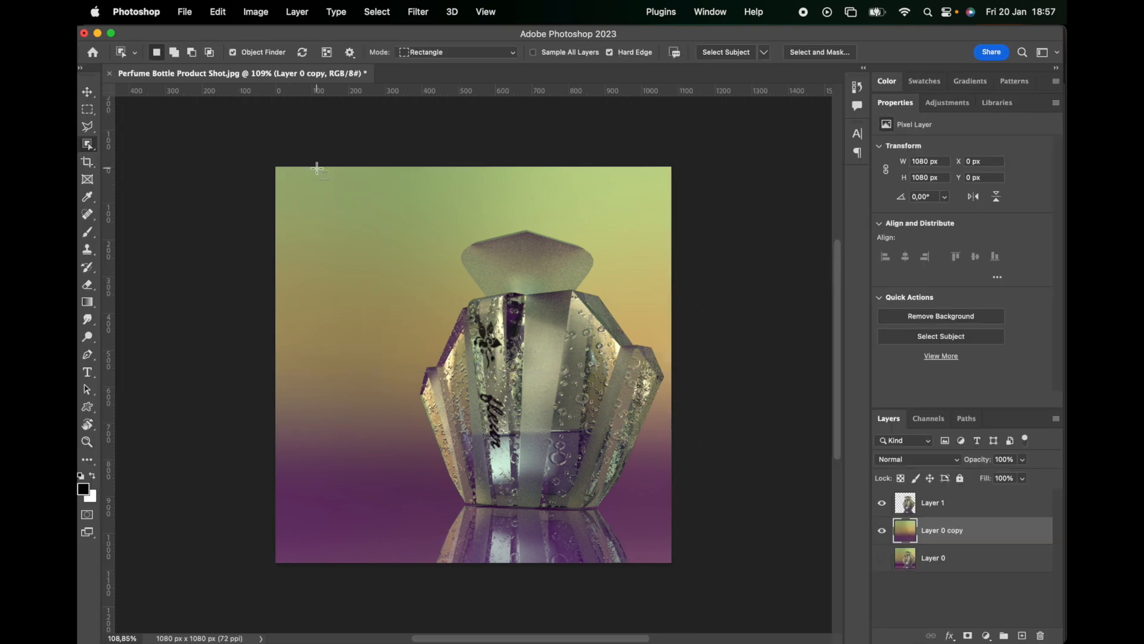
Darken the midtones of Layer 0 copy with a Levels adjustment, setting the midtone input level to 0.65.
left_click(251, 12)
mouse_move(266, 56)
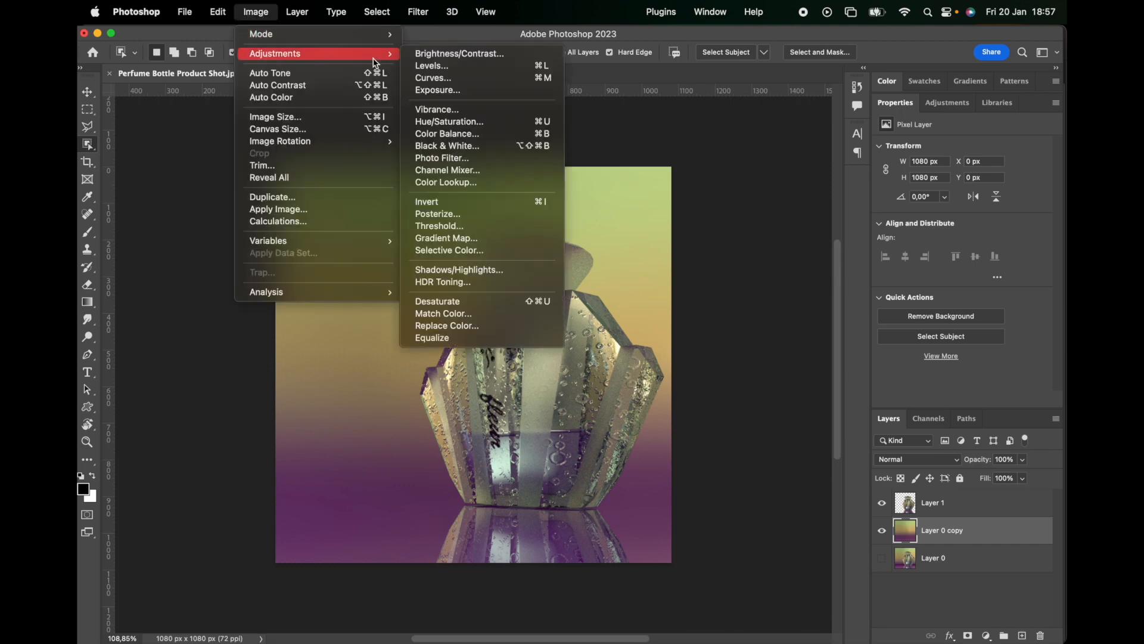
left_click(420, 65)
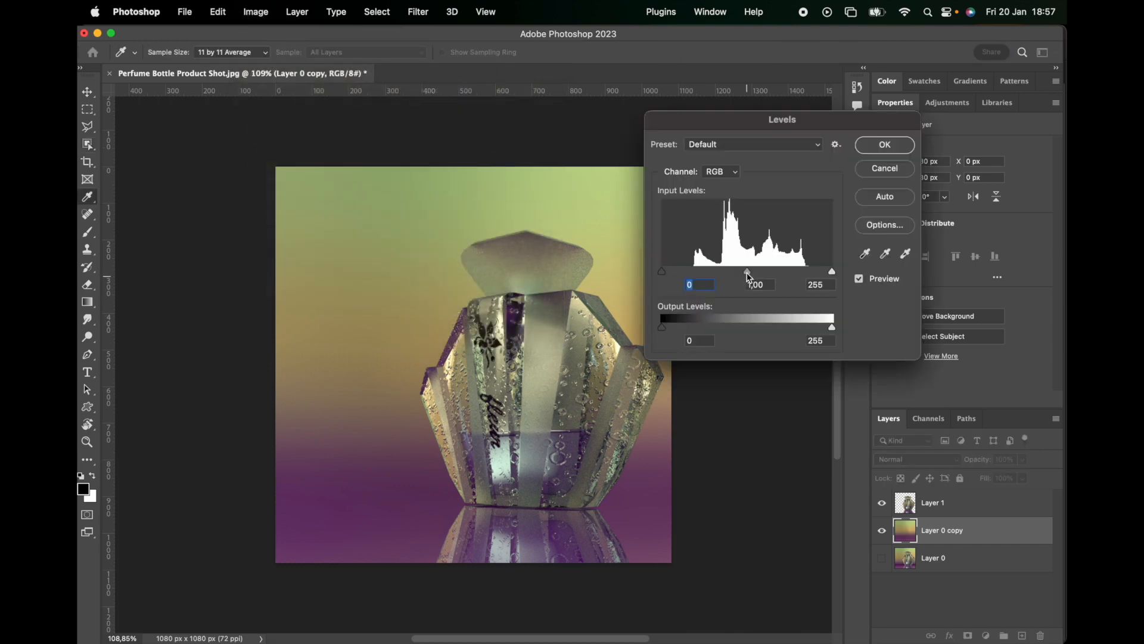
left_click_drag(749, 275, 773, 277)
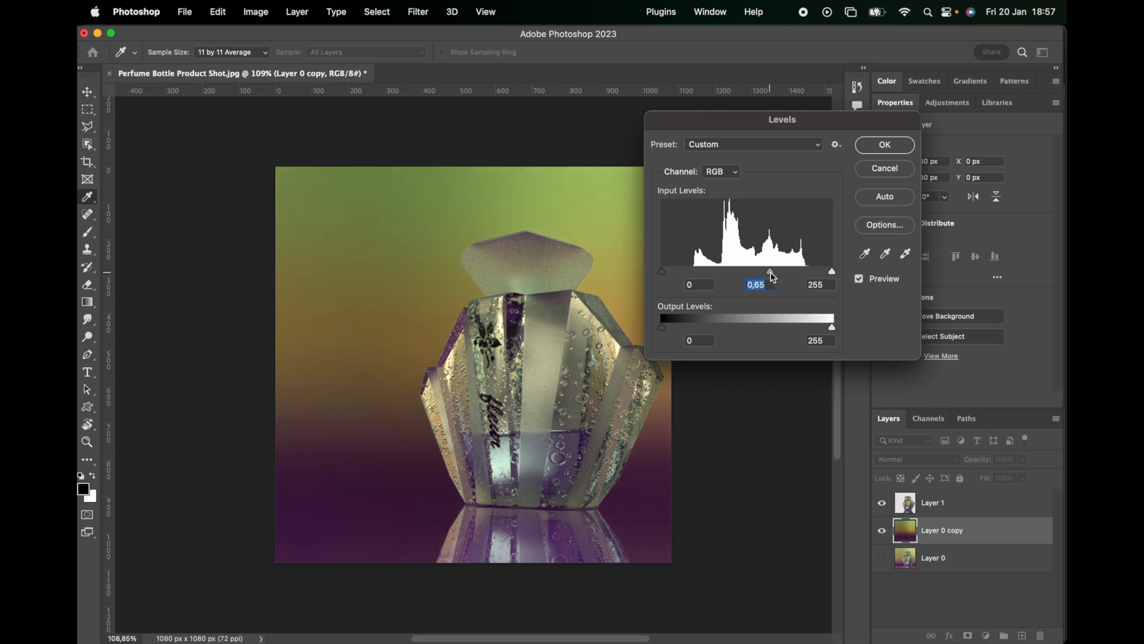
left_click(892, 151)
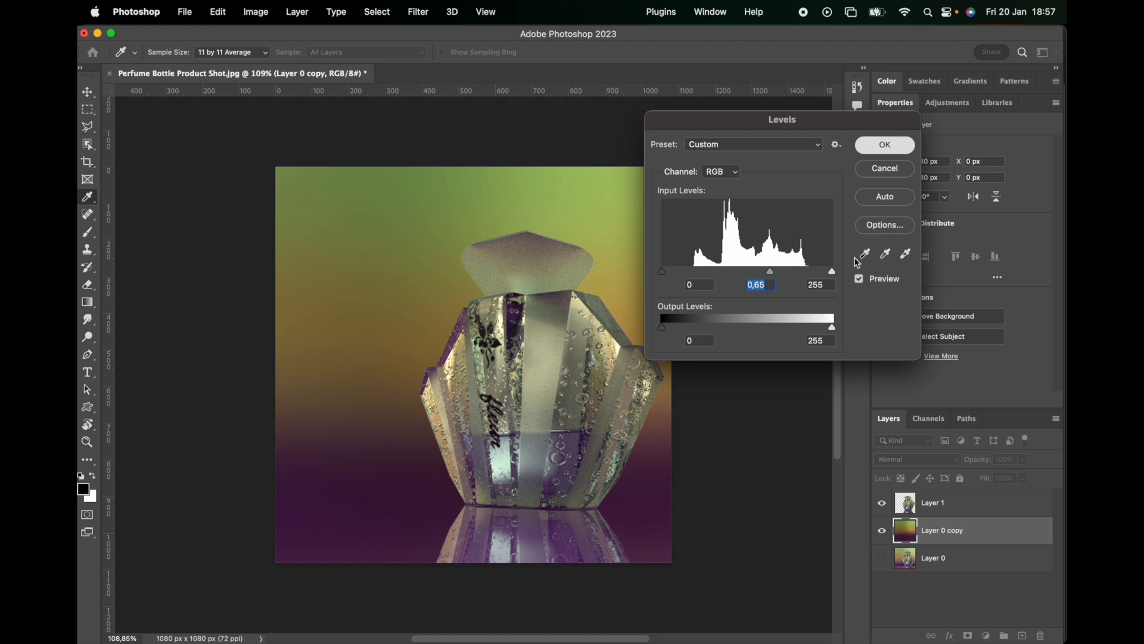
key("Return")
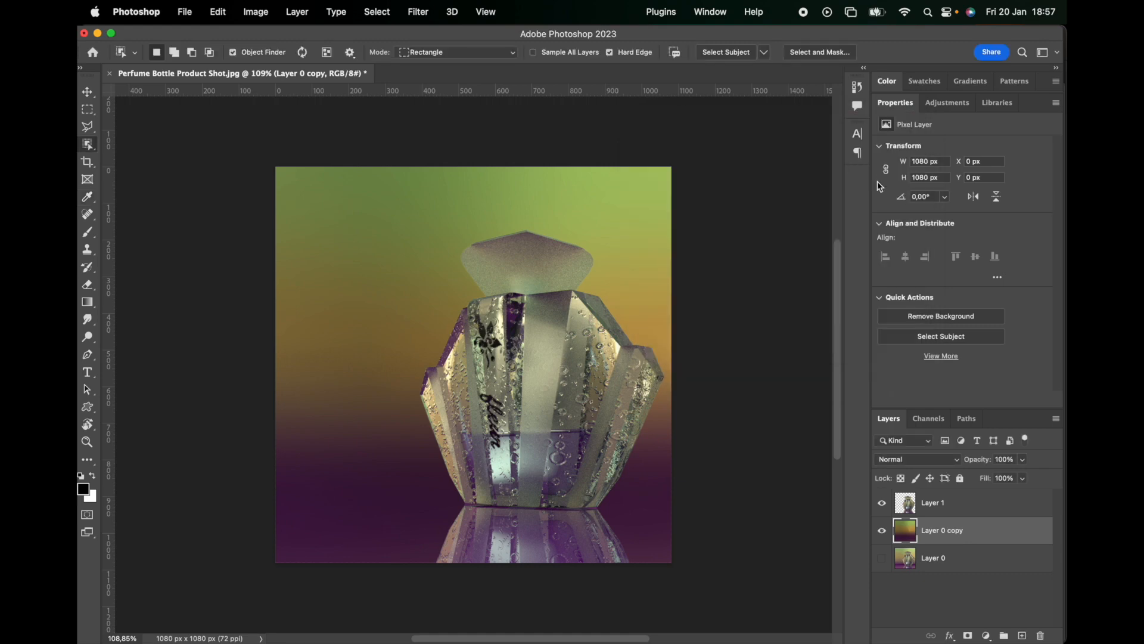
Rename Layer 1 as Perfume Bottle, Layer 0 copy as Backdrop, and Layer 0 as Original.
left_click(941, 507)
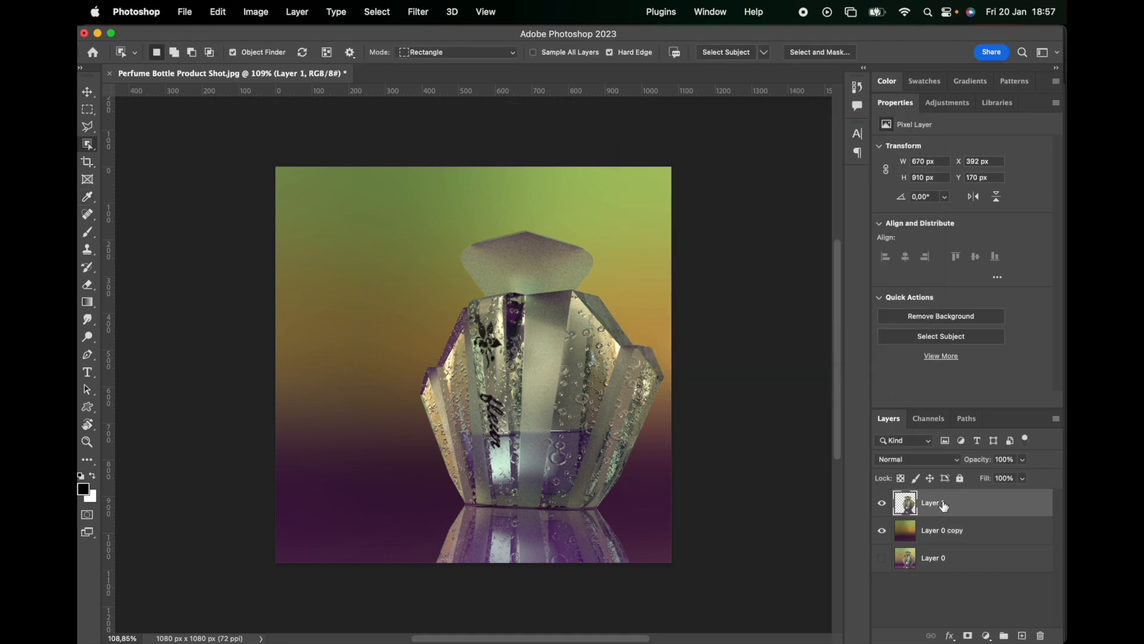
double_click(939, 503)
type("Perfume Bottle")
key("Return")
double_click(939, 530)
type("B")
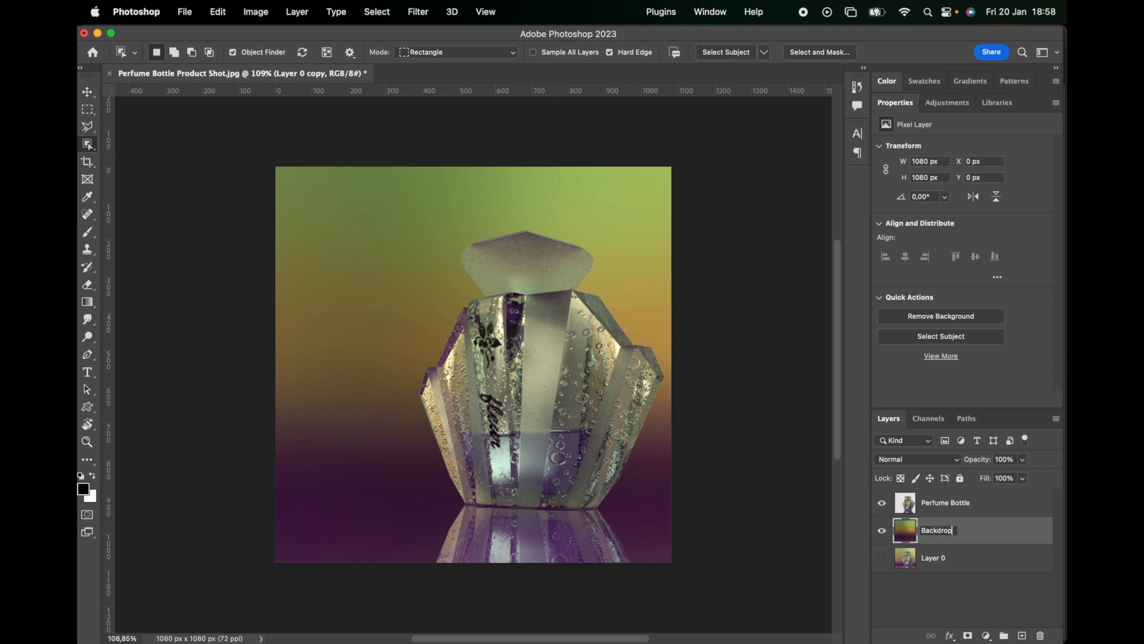
type("ackdrop")
key("Return")
double_click(933, 558)
type("Original")
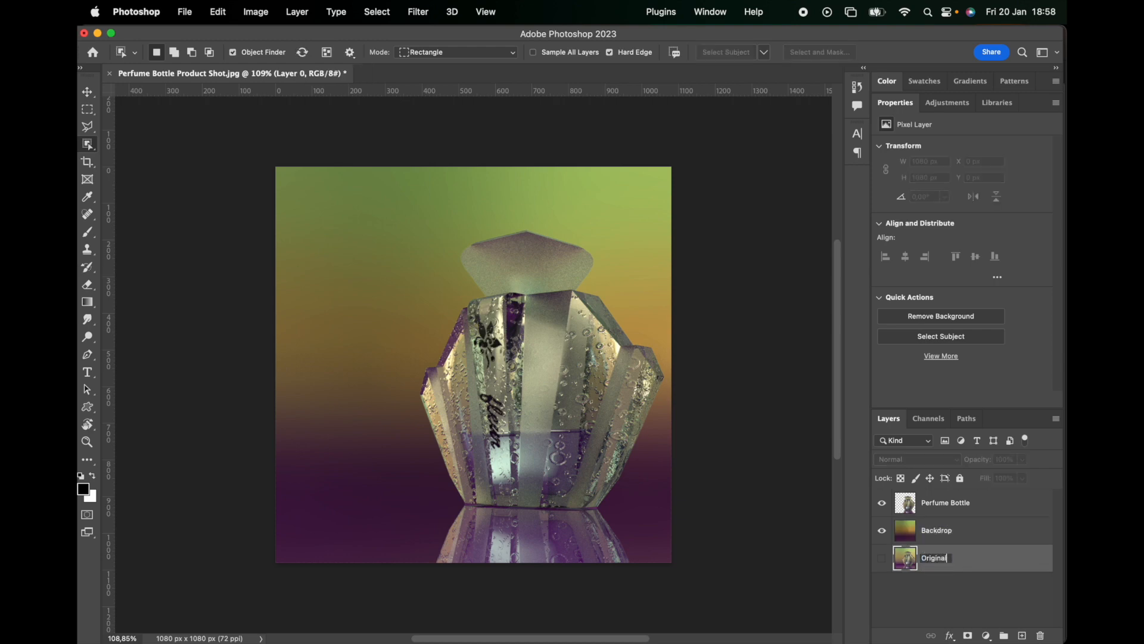
key("Return")
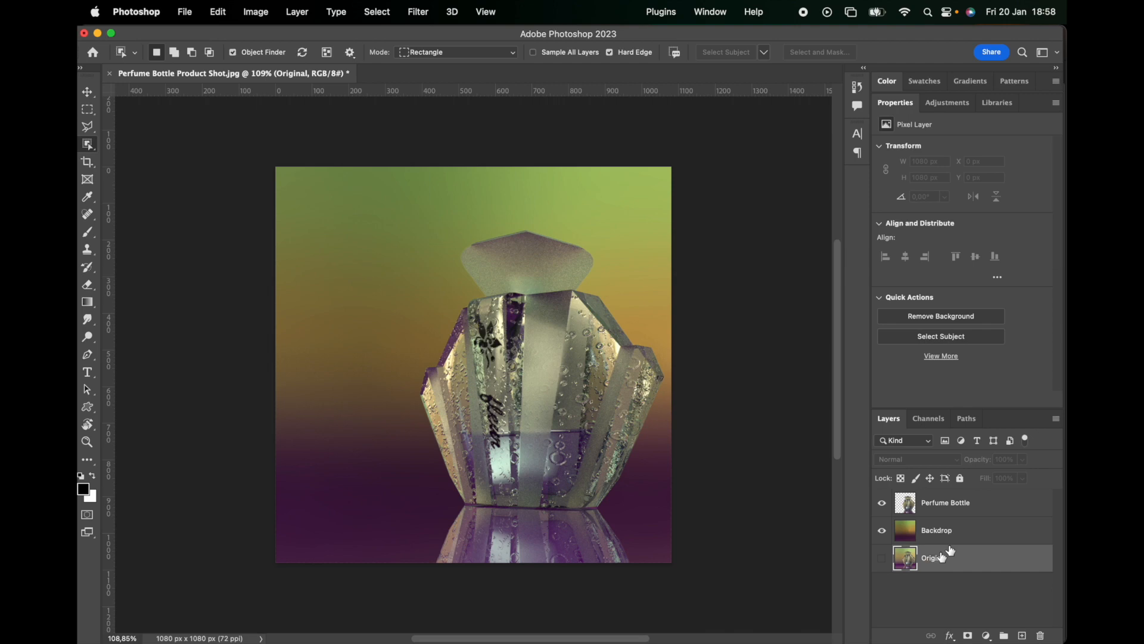
Convert the Perfume Bottle layer to a smart object.
left_click(951, 512)
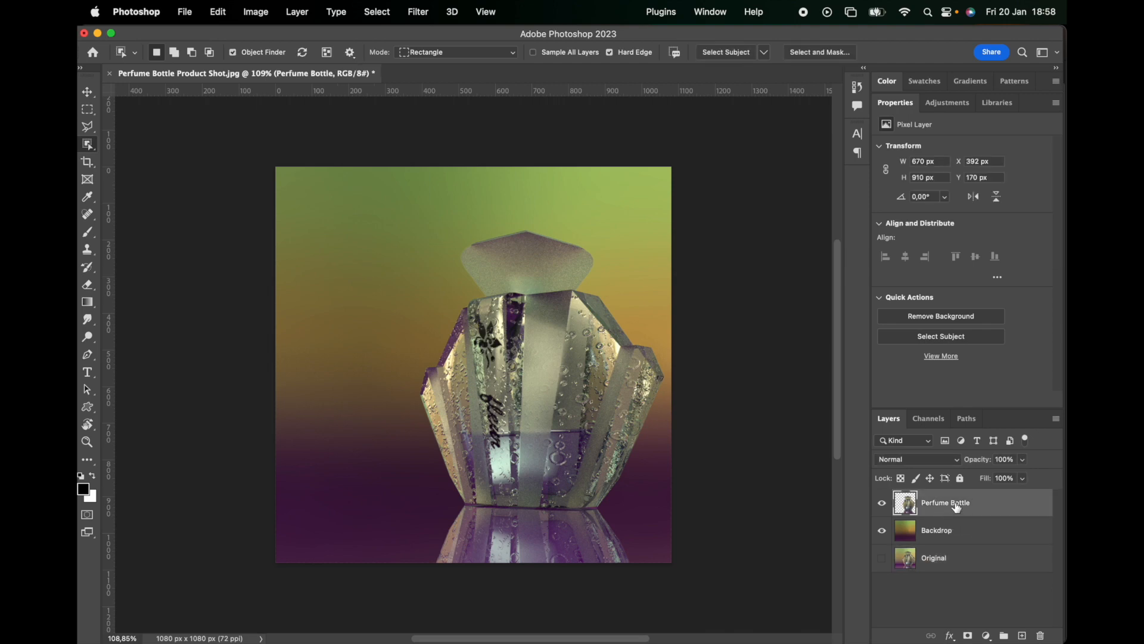
right_click(956, 504)
scroll(894, 536, "down", 5)
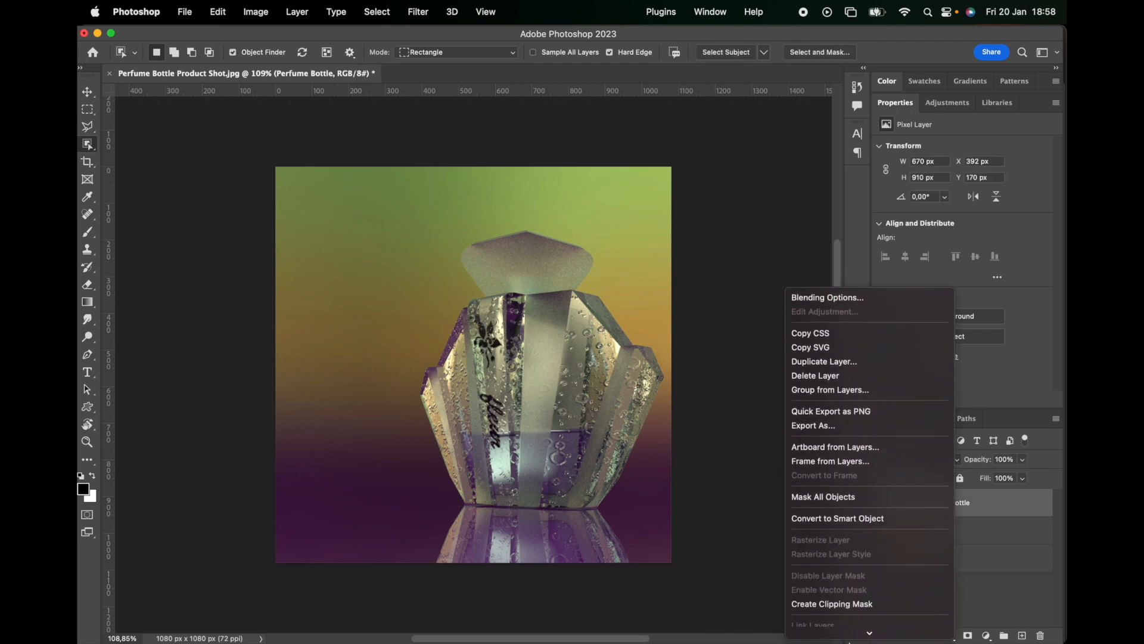
left_click(853, 489)
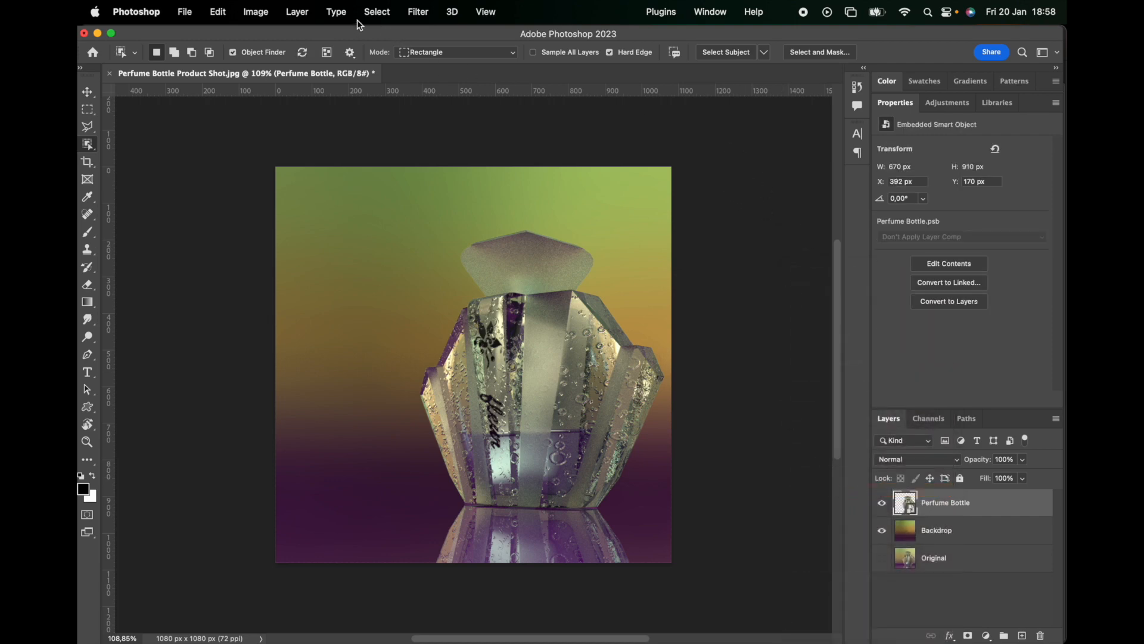
In the Camera Raw Filter, set temperature +9, exposure +0.20, contrast +32, highlights +10, shadows -20, whites +16, blacks -23, texture +19, clarity +18 and vibrance +25.
left_click(412, 12)
left_click(460, 121)
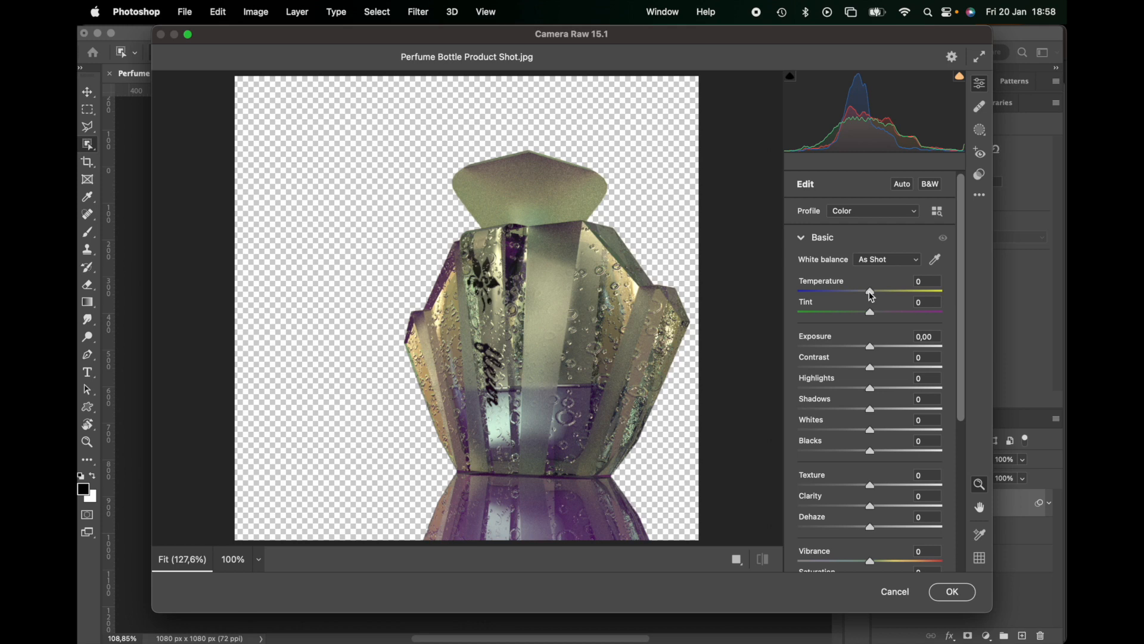
left_click_drag(872, 296, 879, 297)
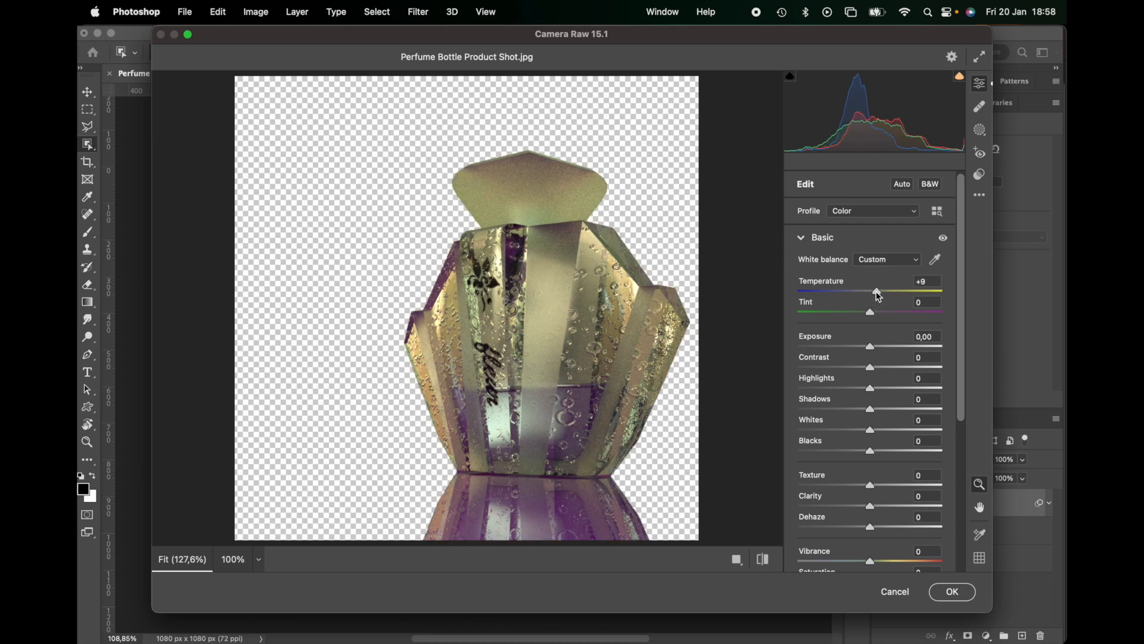
left_click_drag(872, 352, 875, 352)
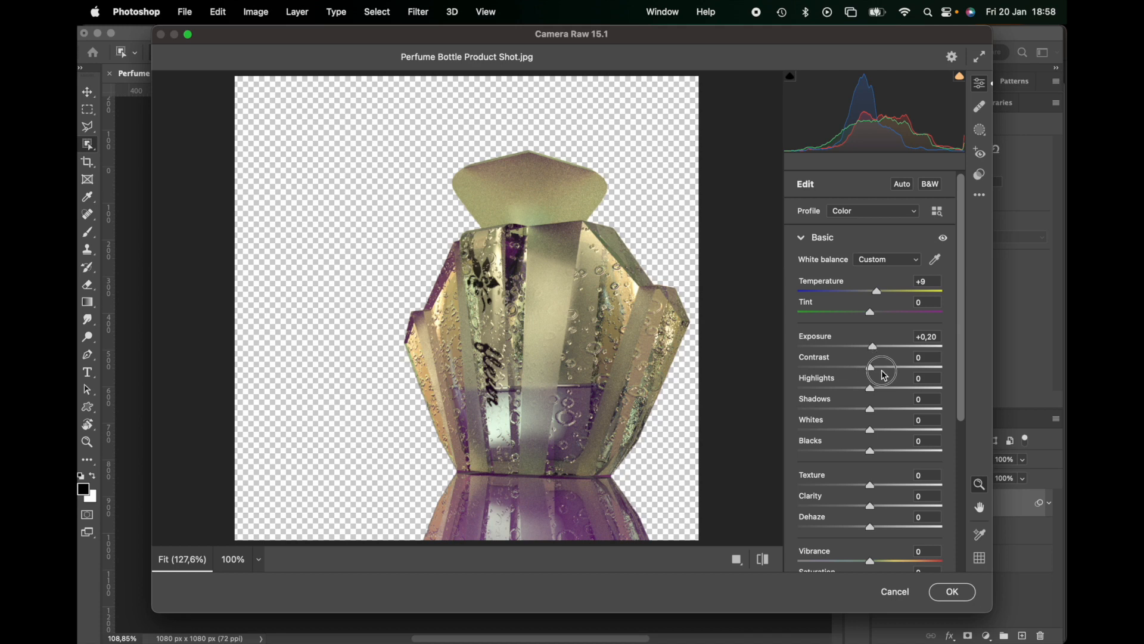
left_click_drag(892, 374, 856, 369)
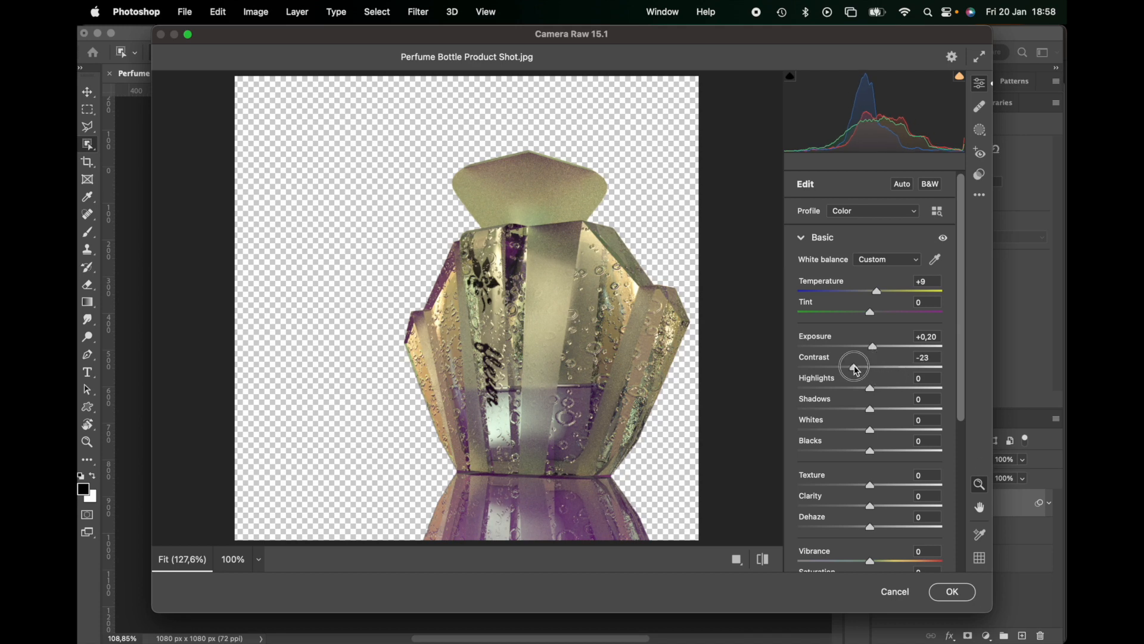
left_click_drag(856, 370, 881, 504)
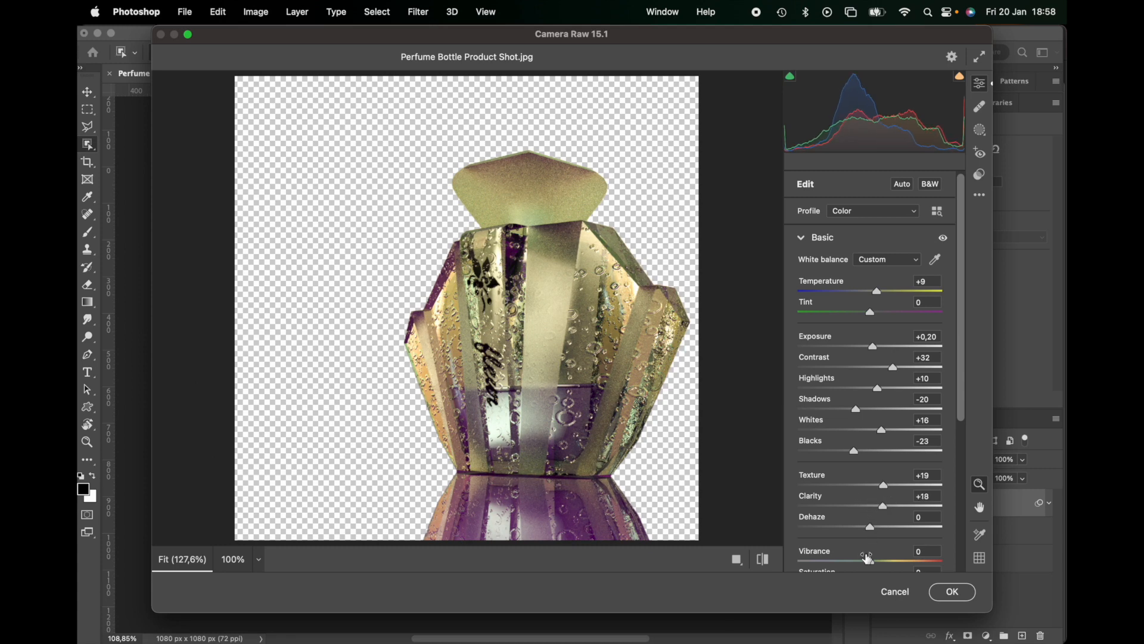
left_click_drag(870, 560, 890, 563)
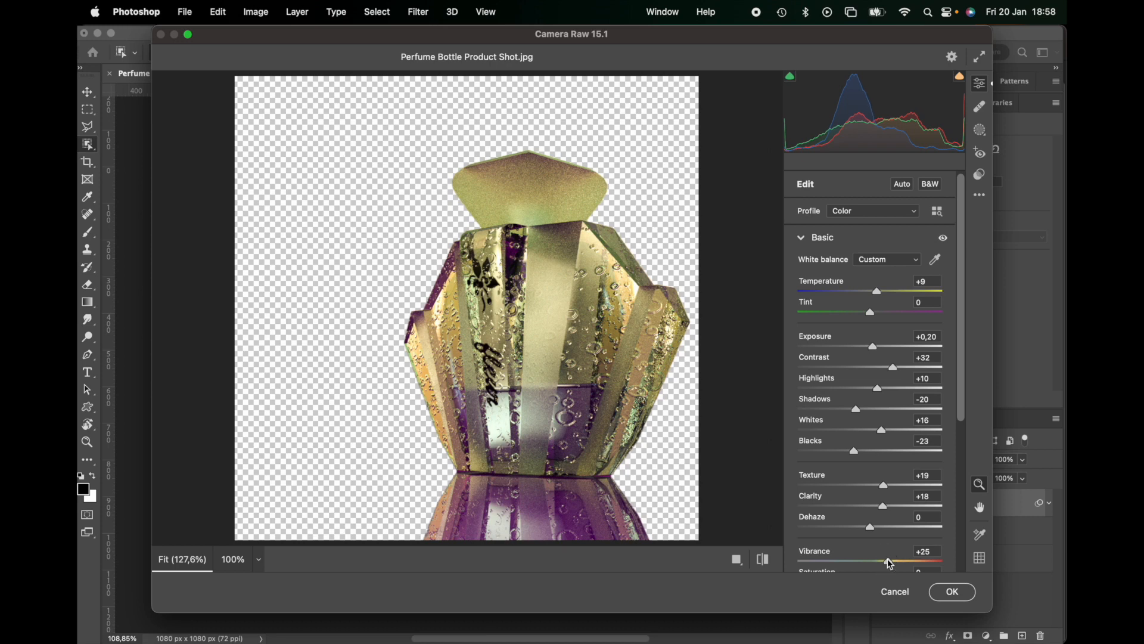
Compare the bottle before and after the Camera Raw edits, apply the filter, and collapse the layer's smart filter list.
left_click(764, 560)
left_click(764, 560)
left_click(764, 560)
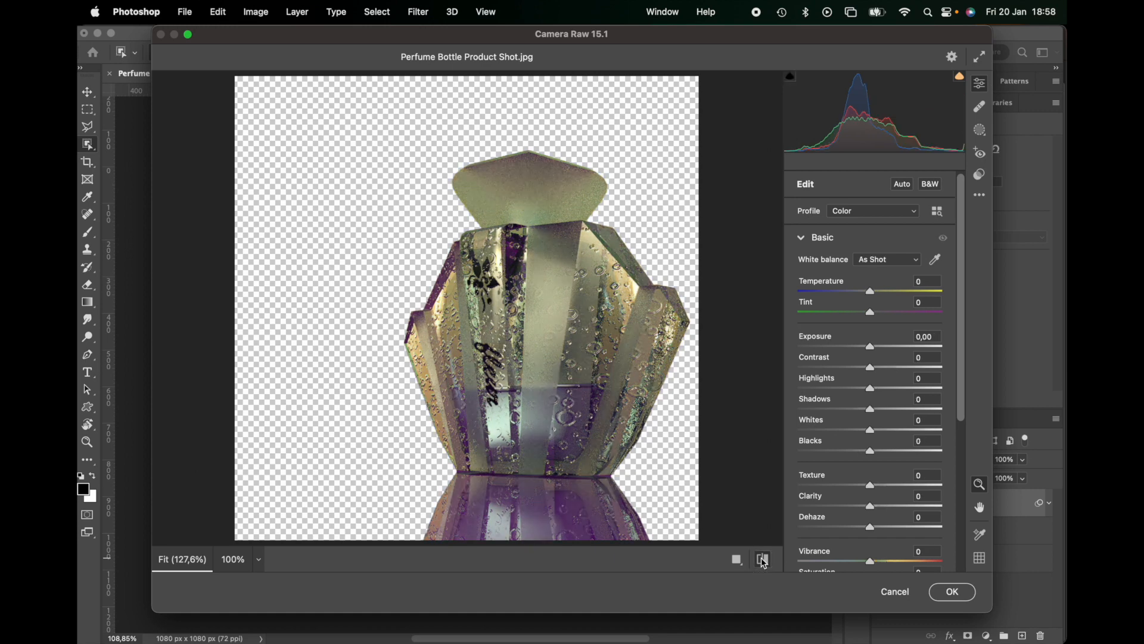
left_click(763, 559)
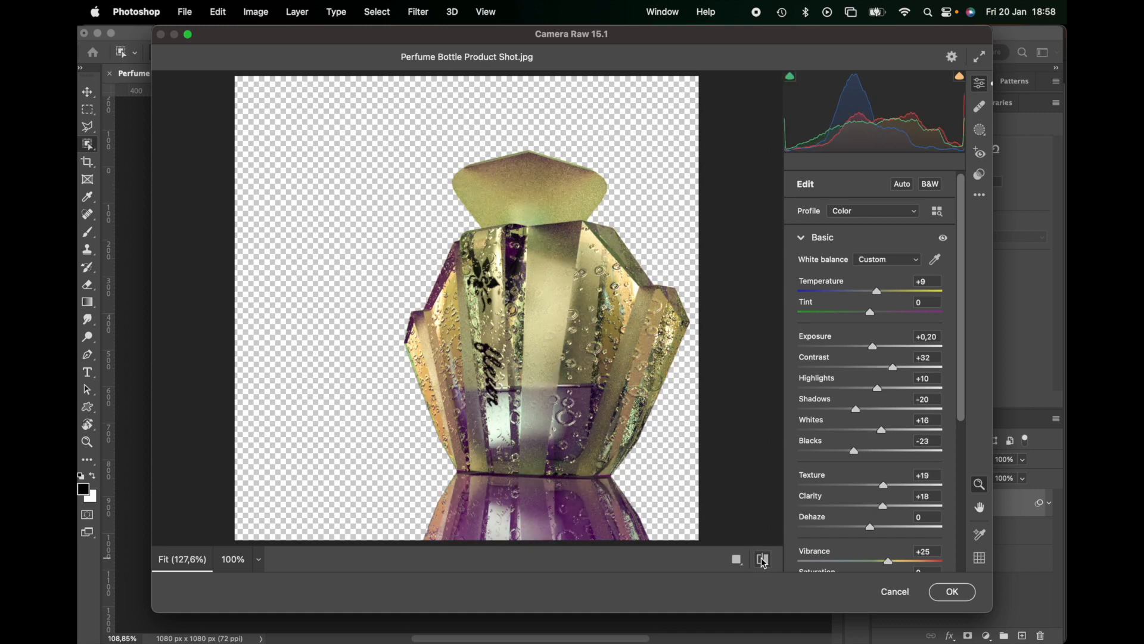
left_click(946, 591)
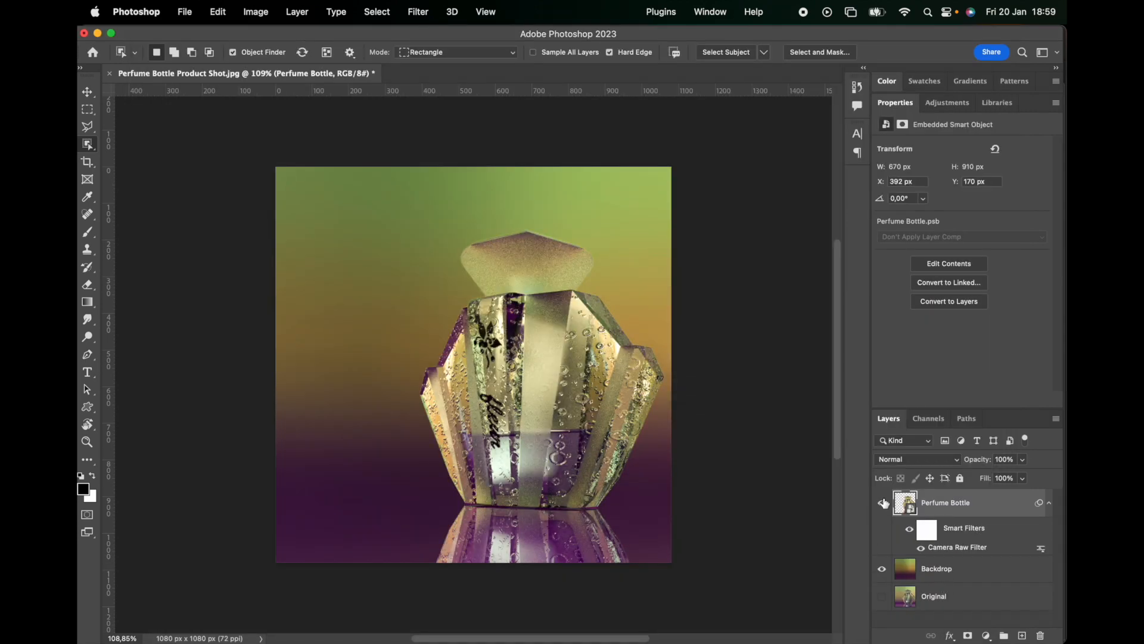
left_click(1049, 504)
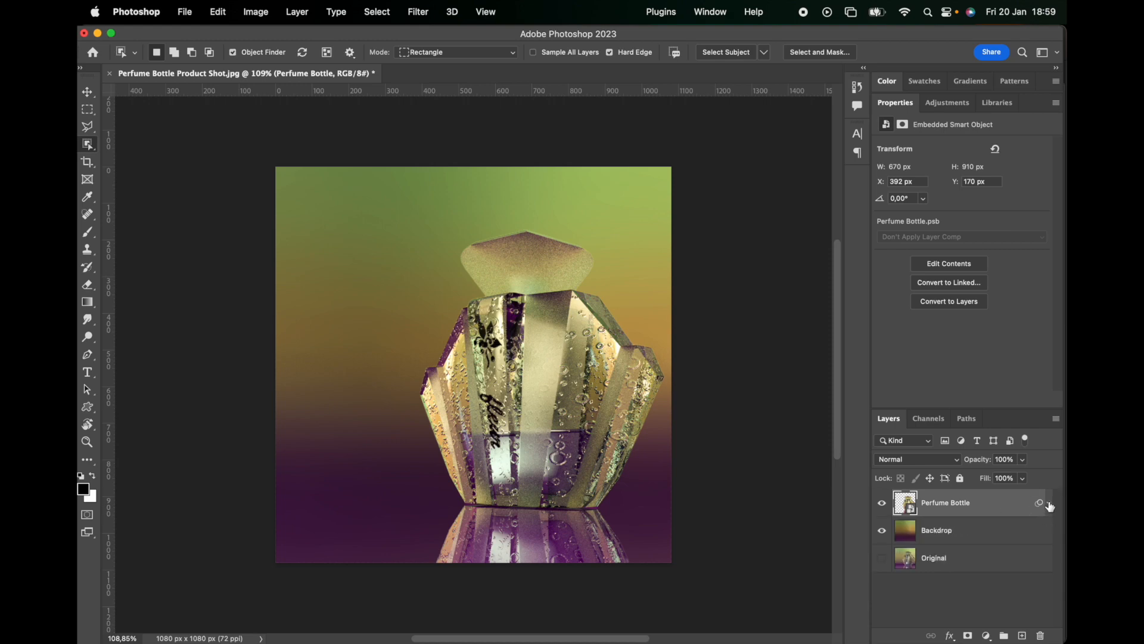
Add the text "fleur" in Brush Script MT on a new type layer directly above Backdrop, beside the bottle.
left_click(972, 537)
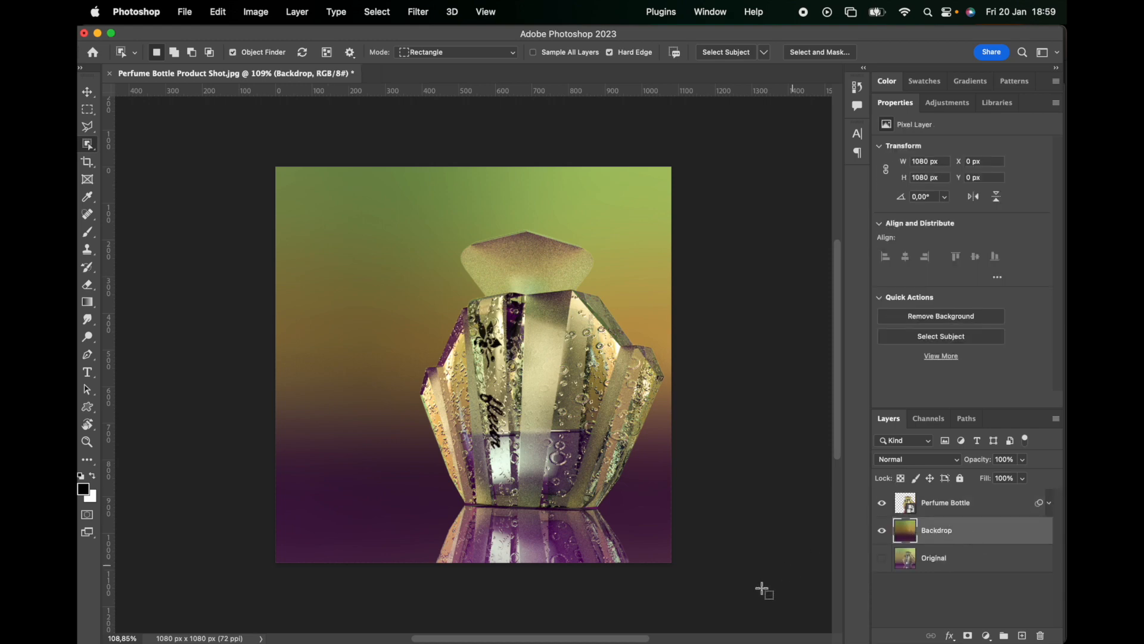
left_click(88, 373)
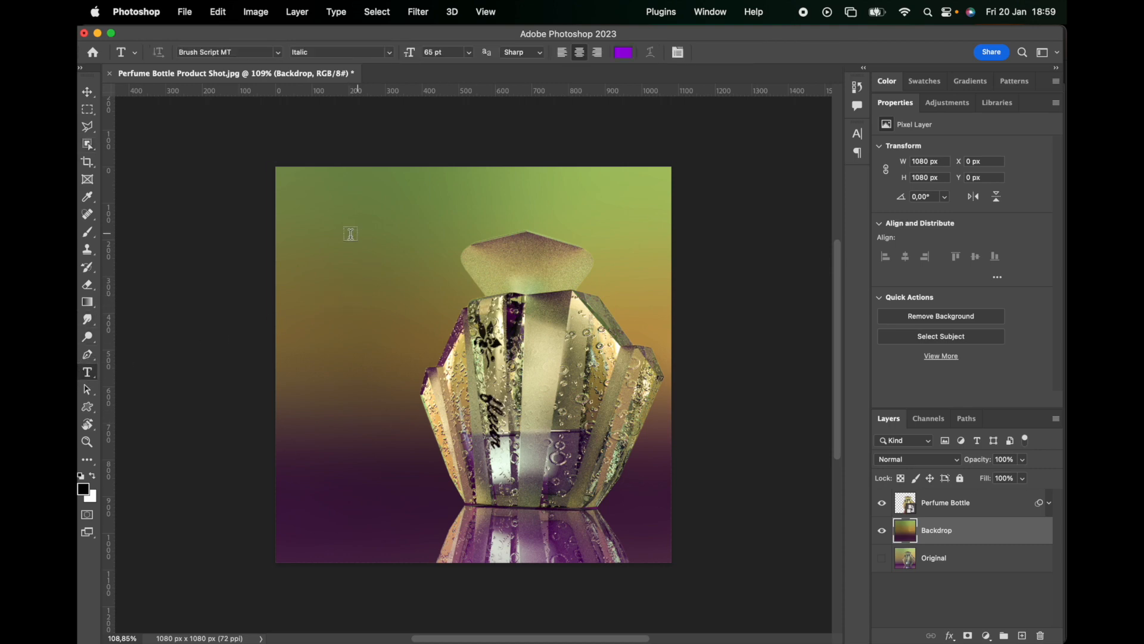
left_click(347, 277)
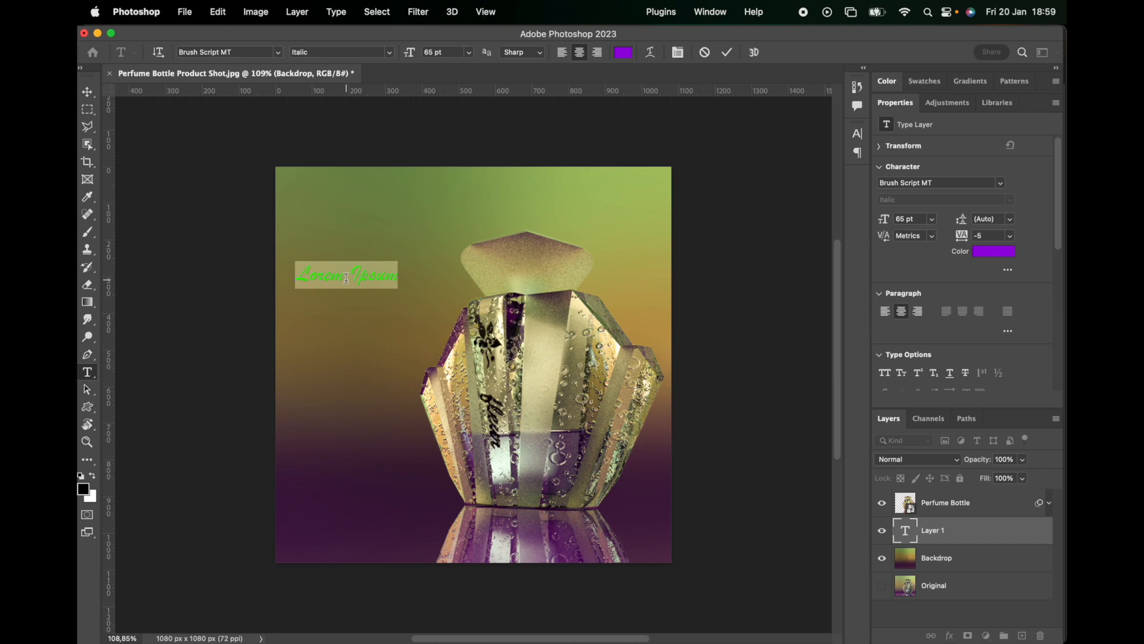
type("fl")
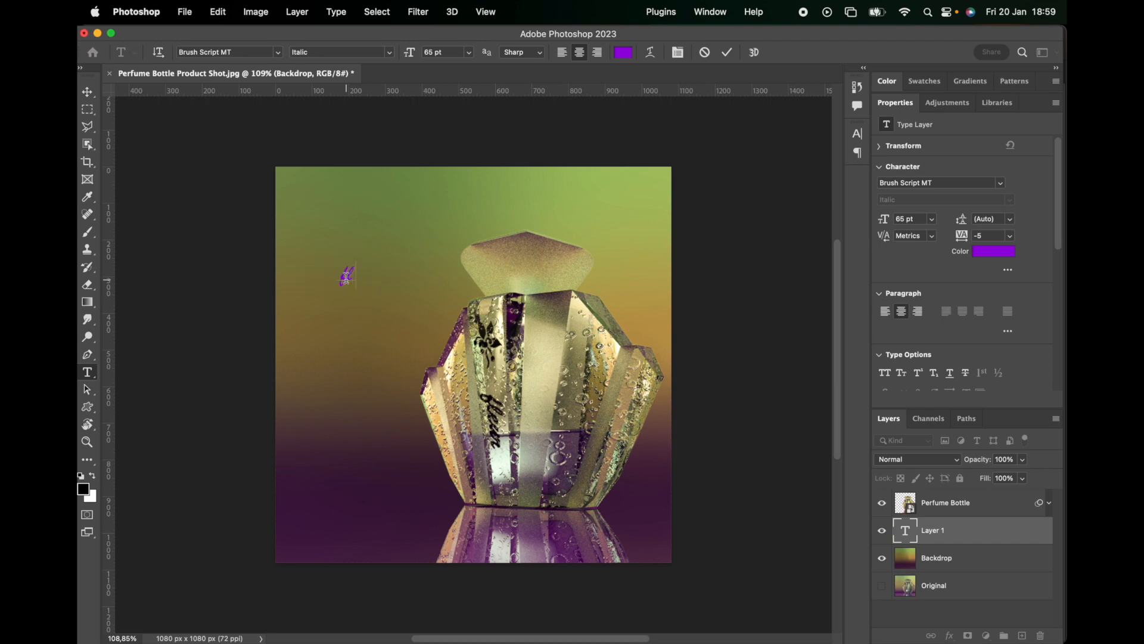
type("eur")
Enlarge the whole word fleur to 436 pt, set its tracking to 0, and commit the text.
key("super+a")
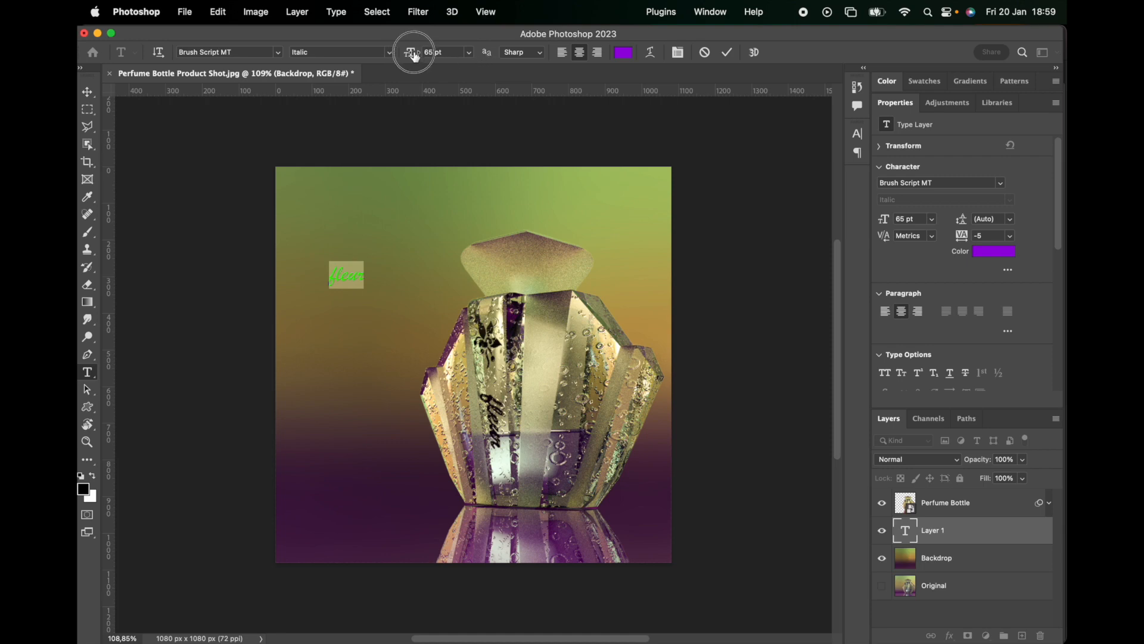
left_click_drag(409, 52, 660, 74)
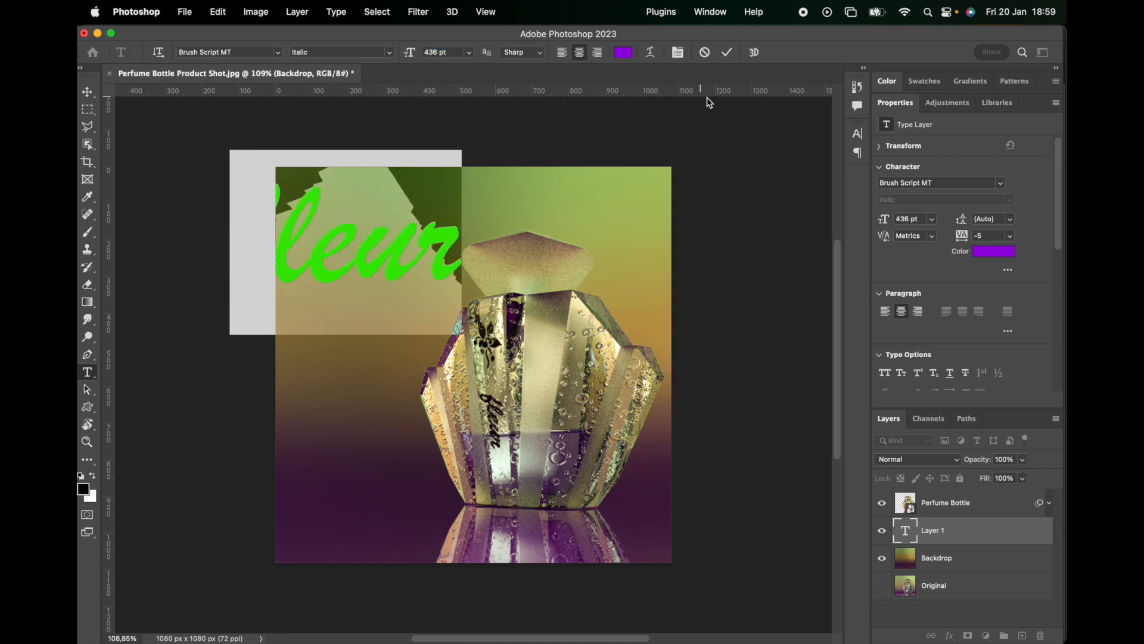
left_click(679, 52)
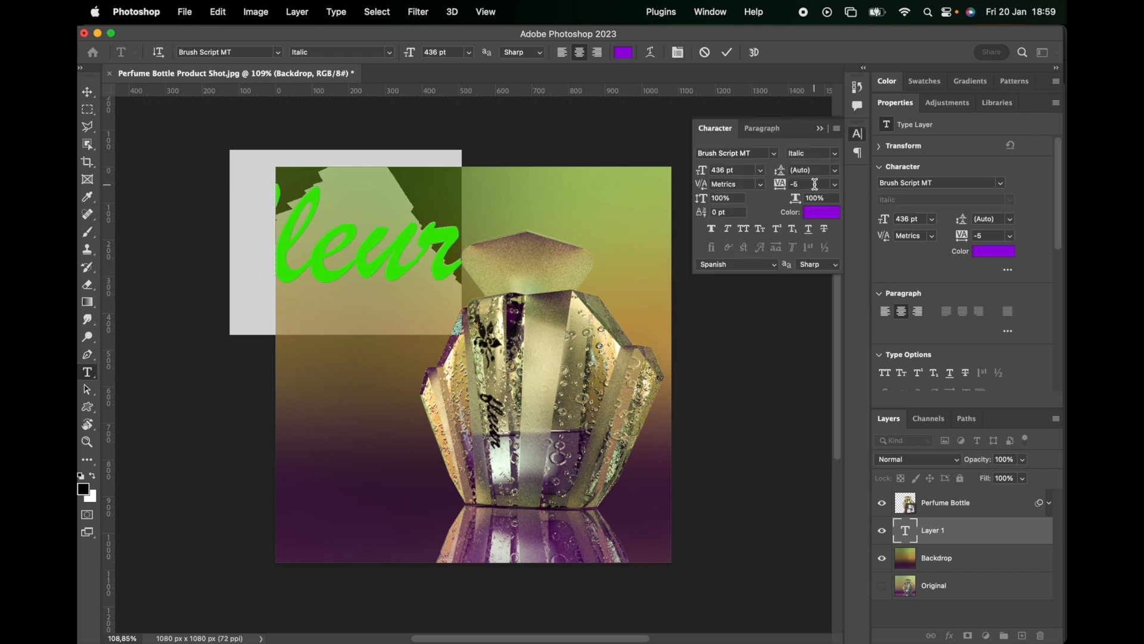
left_click(834, 185)
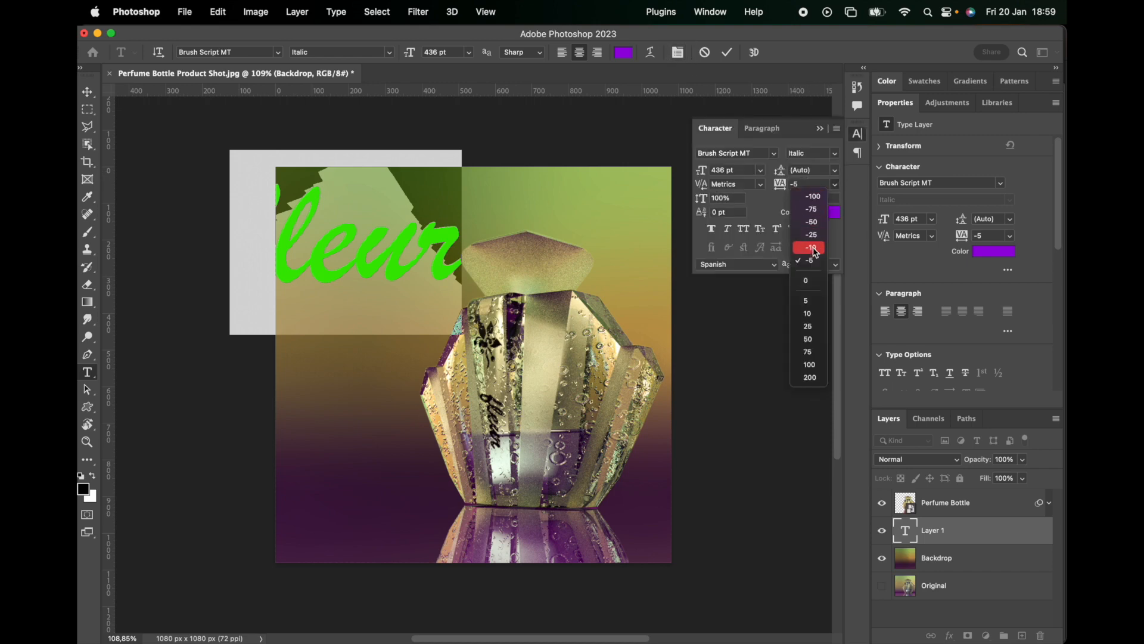
left_click(806, 280)
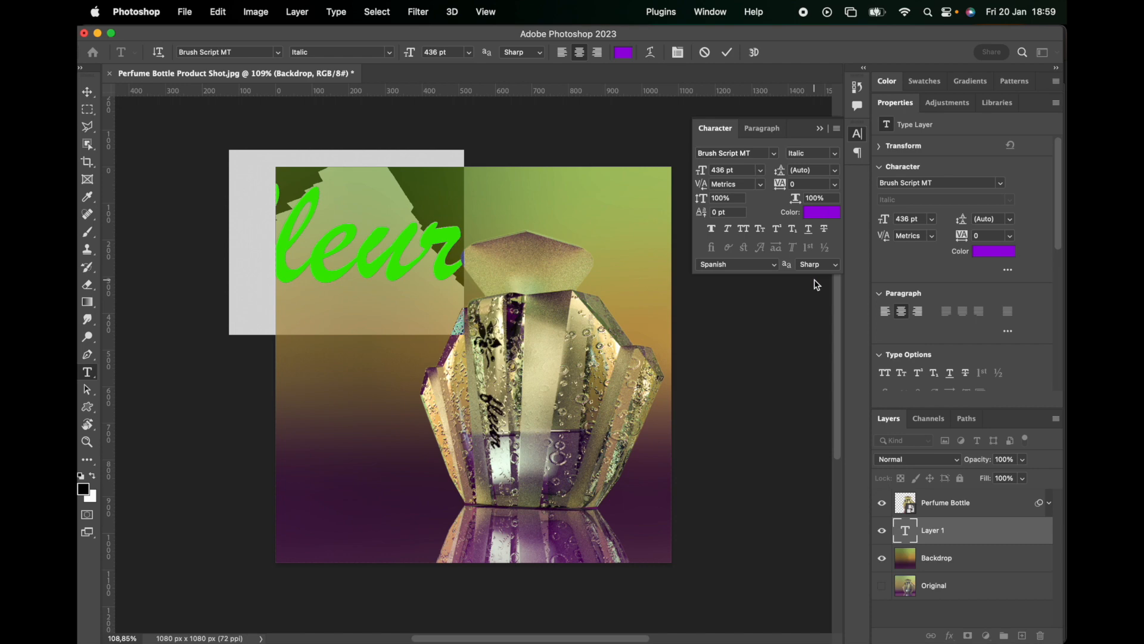
left_click(88, 93)
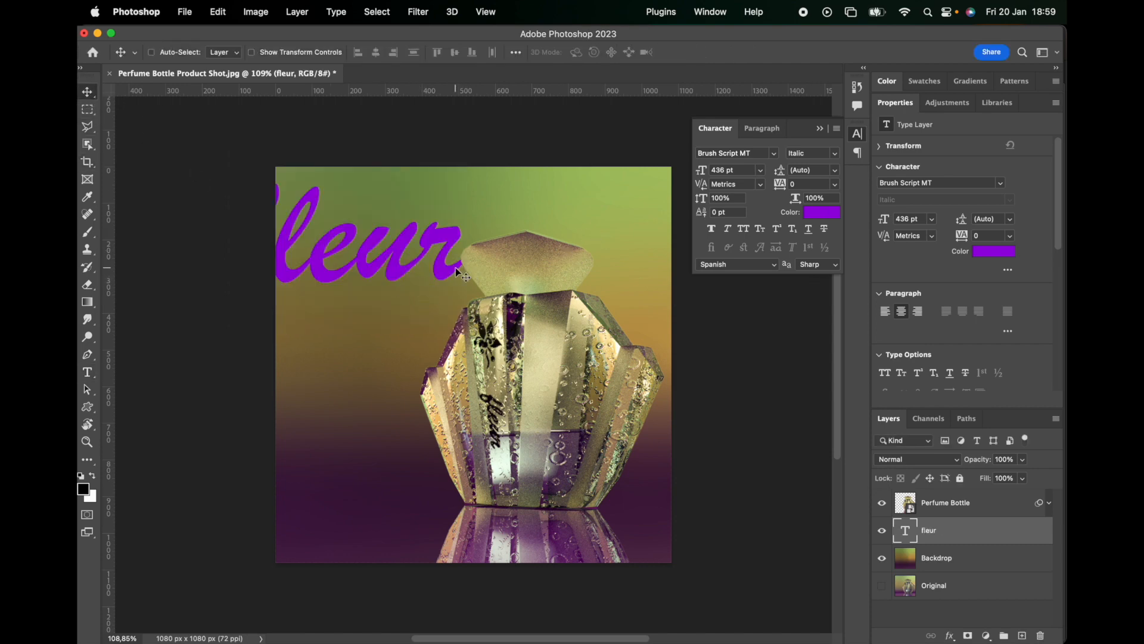
Rasterize the fleur type layer into a pixel layer.
right_click(956, 535)
scroll(870, 536, "down", 5)
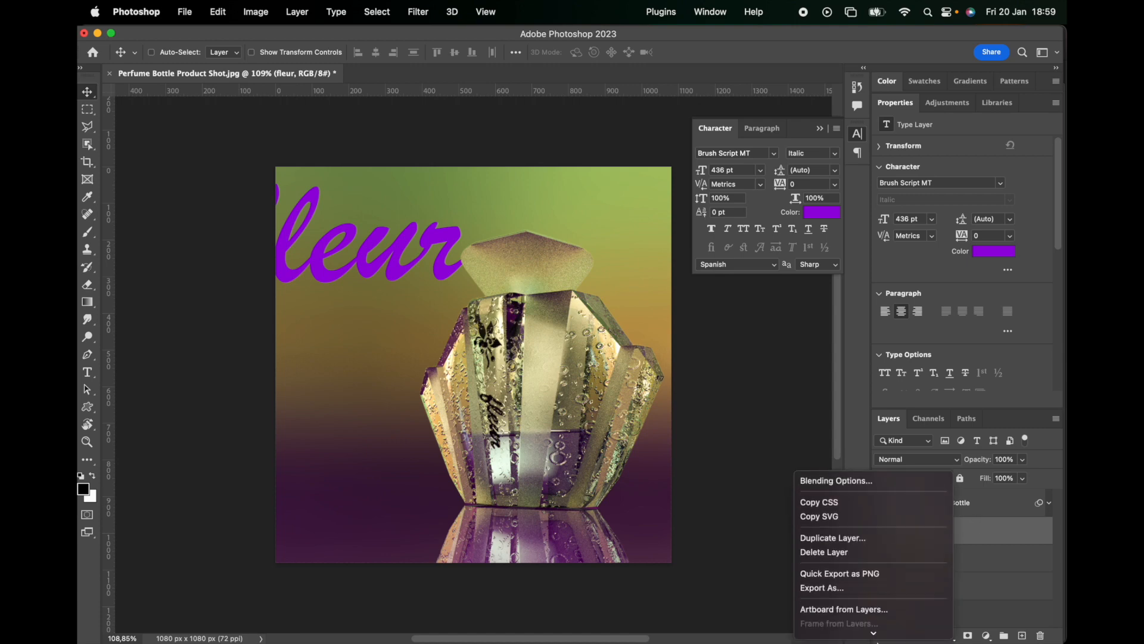
left_click(864, 512)
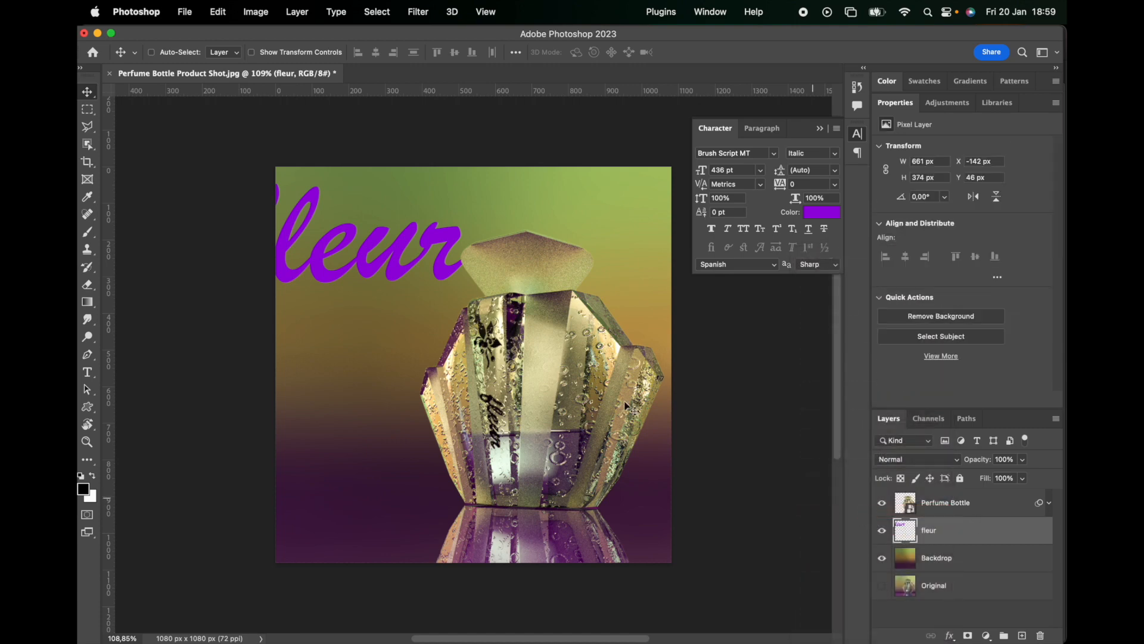
Rotate the fleur lettering -90°, scale it to about 171%, and place it vertically beside the bottle along the image edge.
left_click_drag(395, 280, 477, 345)
key("super+t")
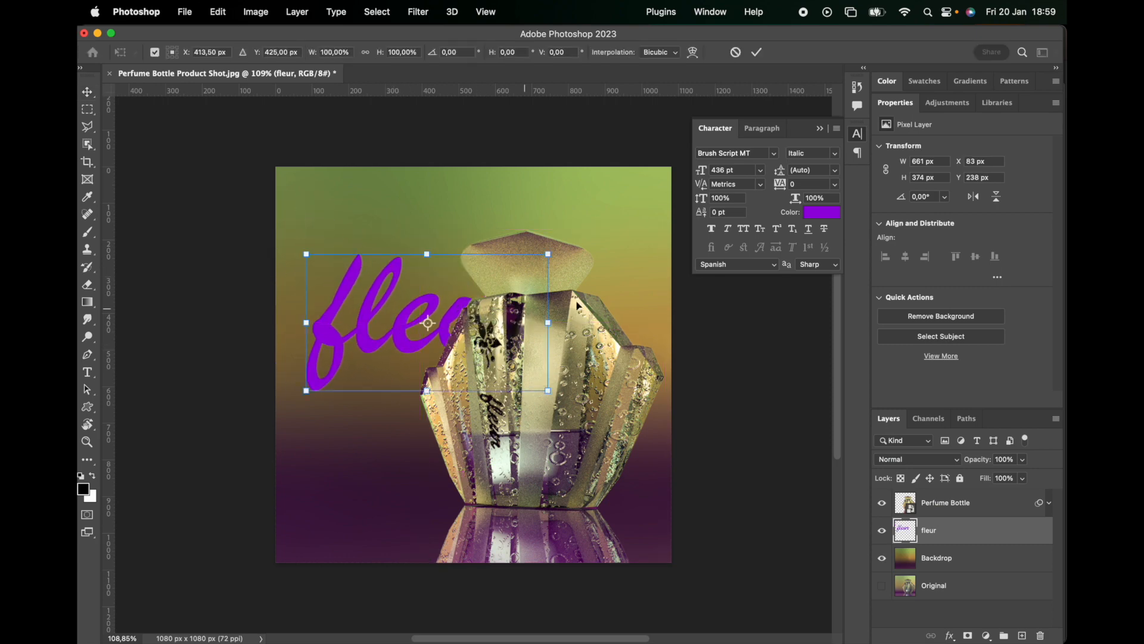
left_click_drag(549, 238, 365, 205)
left_click_drag(418, 239, 329, 196)
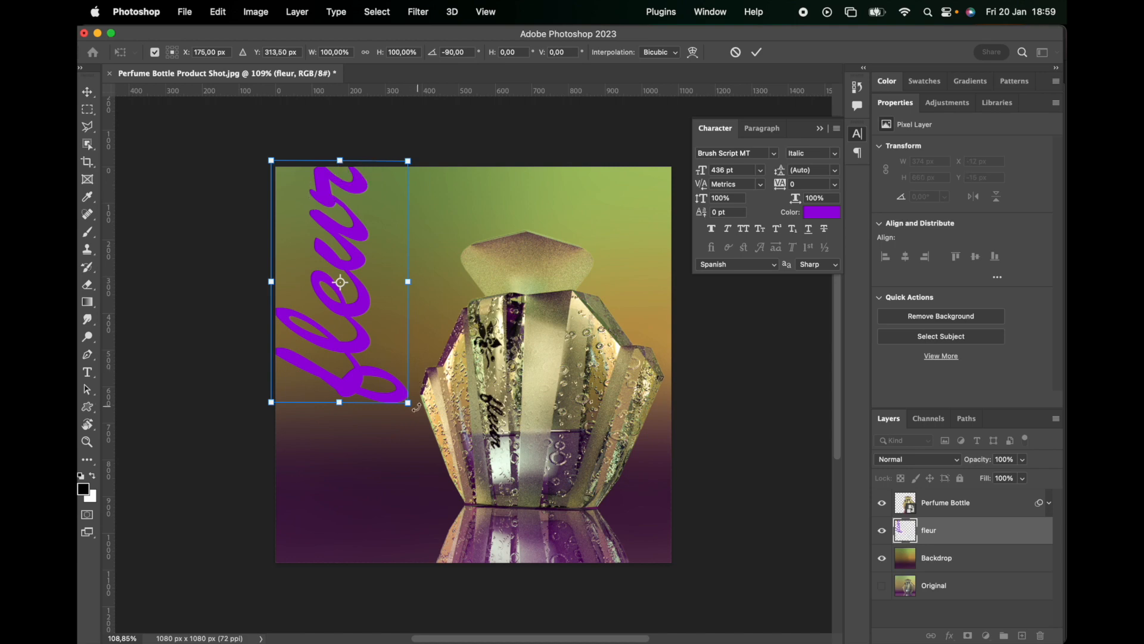
left_click_drag(408, 403, 521, 567)
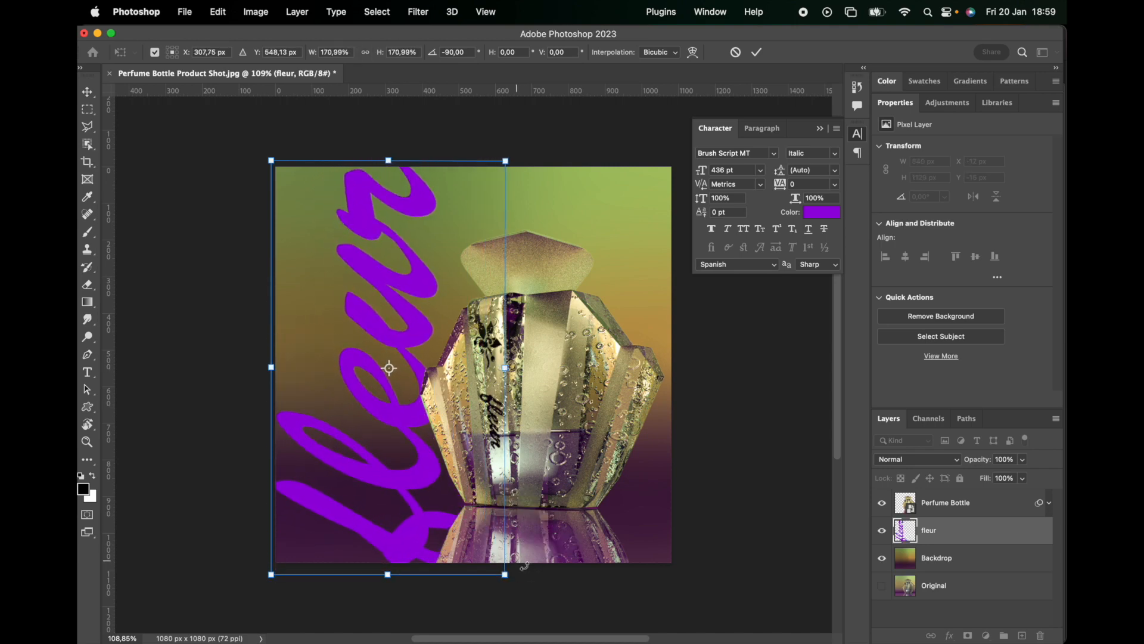
key("Return")
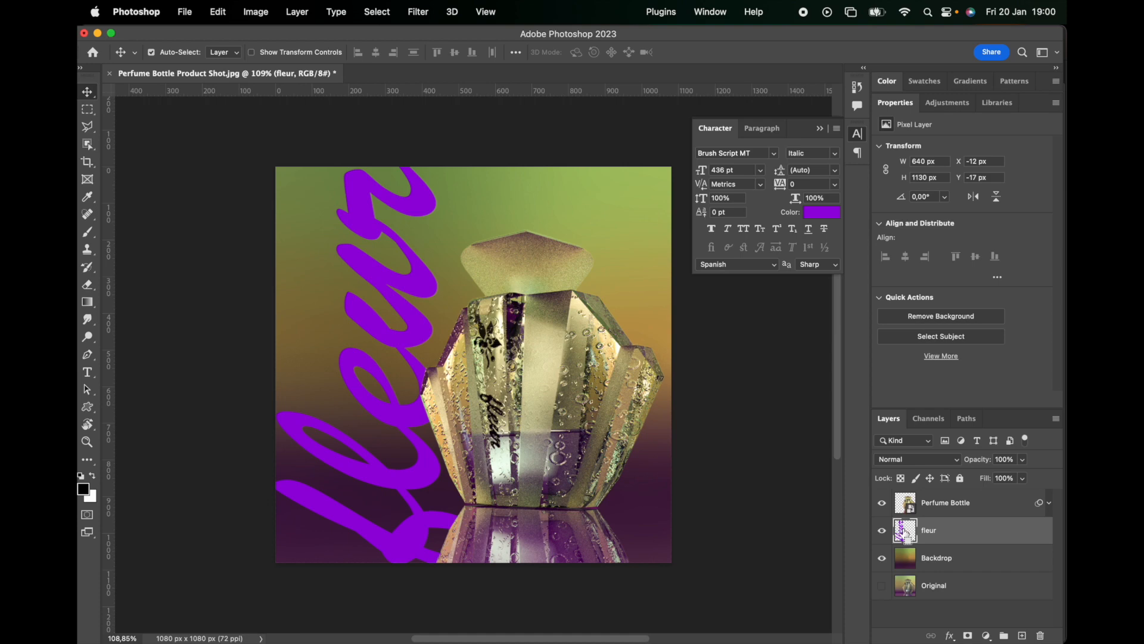
Load the fleur lettering as a selection and extend it with the Polygonal Lasso over the entire bottle side of the image.
left_click(906, 533, "super")
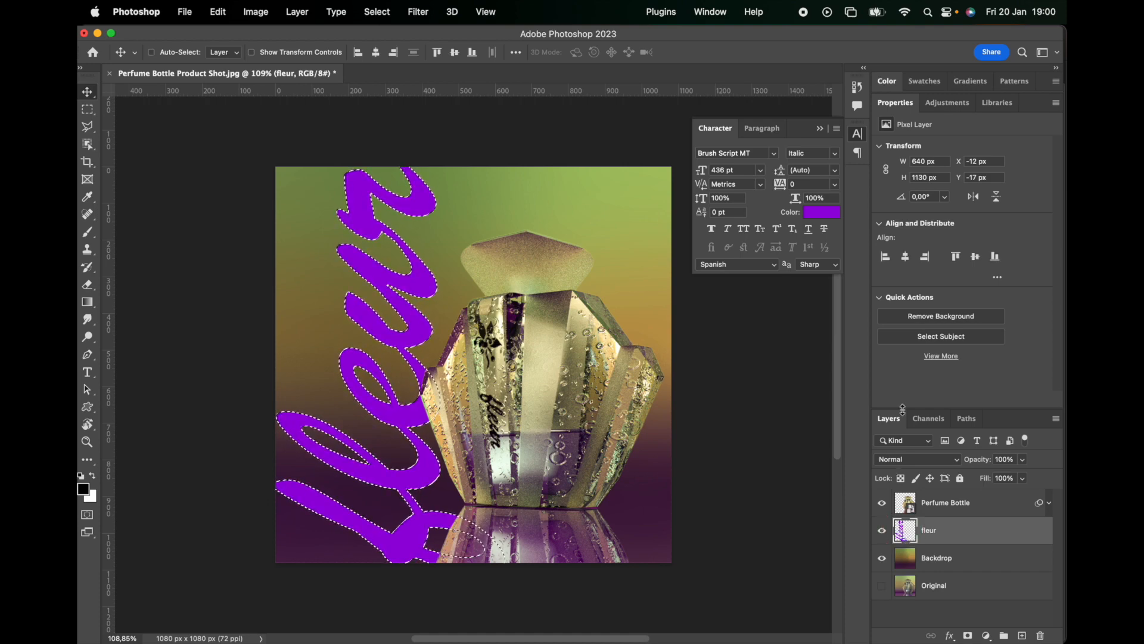
left_click(89, 127)
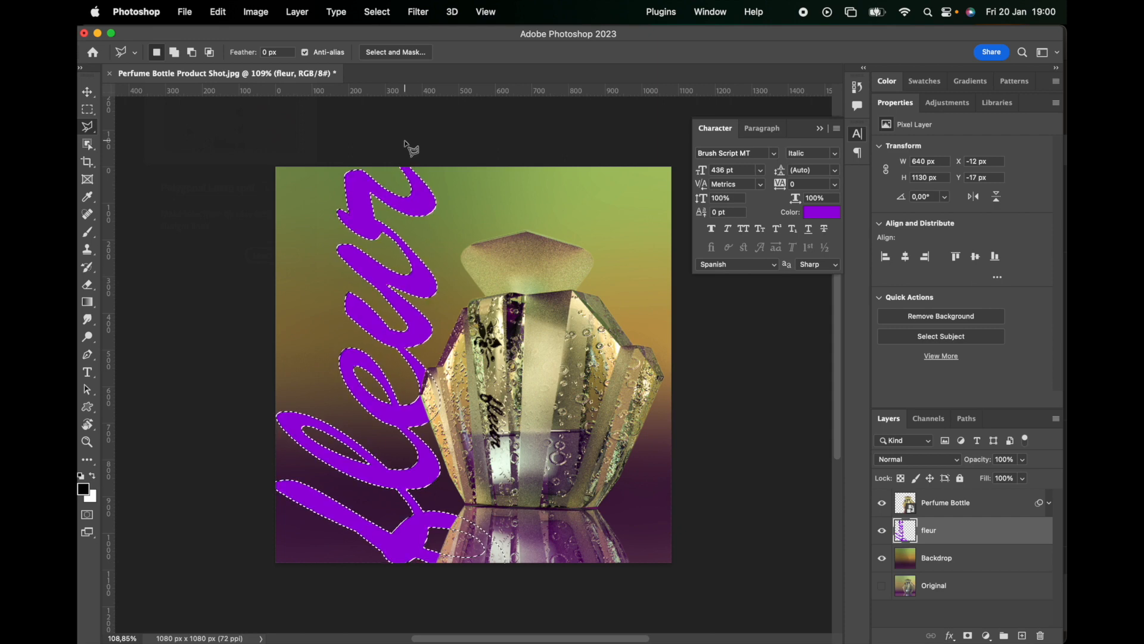
key("shift")
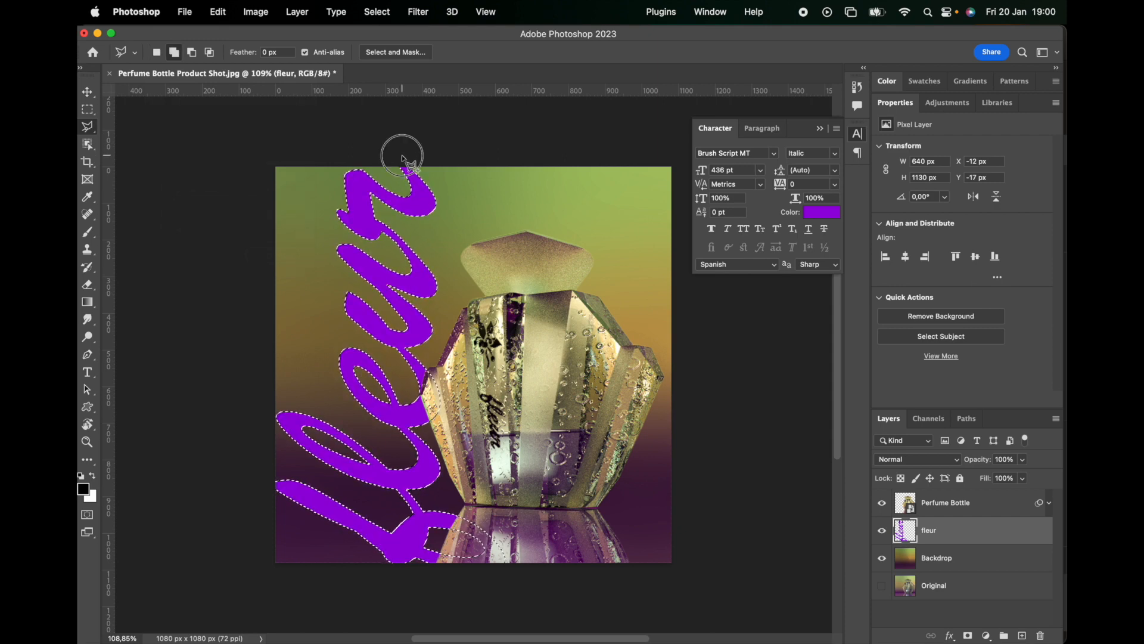
mouse_move(402, 157)
left_mouse_down()
mouse_move(420, 203)
mouse_move(361, 187)
left_mouse_up()
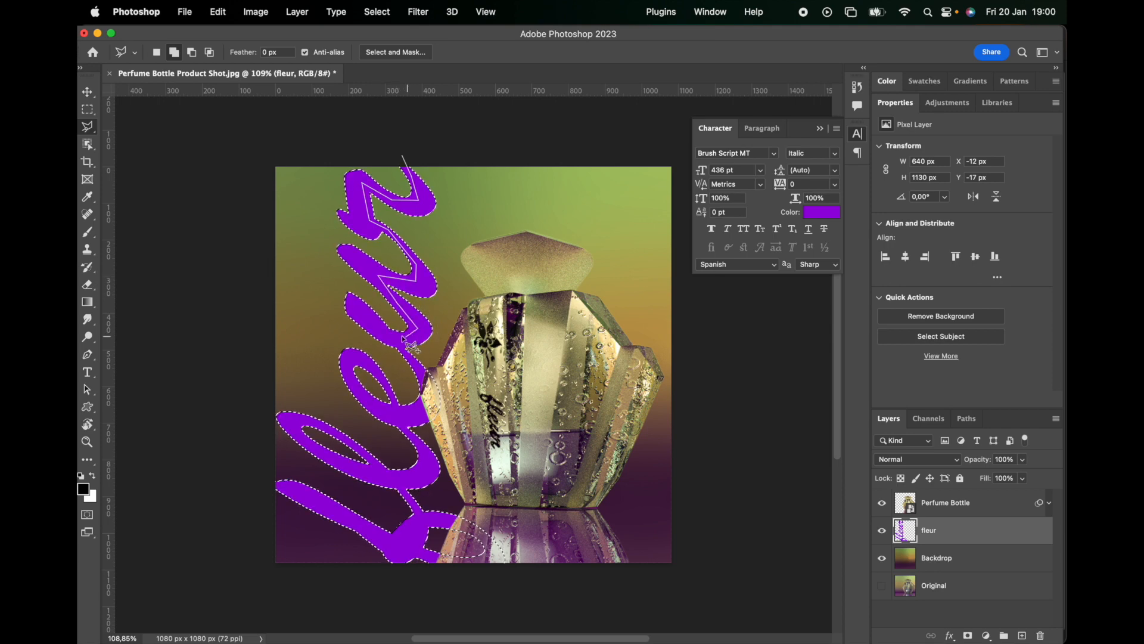
mouse_move(427, 374)
left_mouse_down()
mouse_move(433, 413)
mouse_move(404, 425)
mouse_move(422, 472)
mouse_move(401, 489)
mouse_move(422, 521)
mouse_move(467, 521)
mouse_move(496, 547)
mouse_move(493, 580)
mouse_move(527, 571)
mouse_move(706, 589)
mouse_move(642, 171)
mouse_move(679, 130)
mouse_move(464, 137)
mouse_move(404, 166)
left_mouse_up()
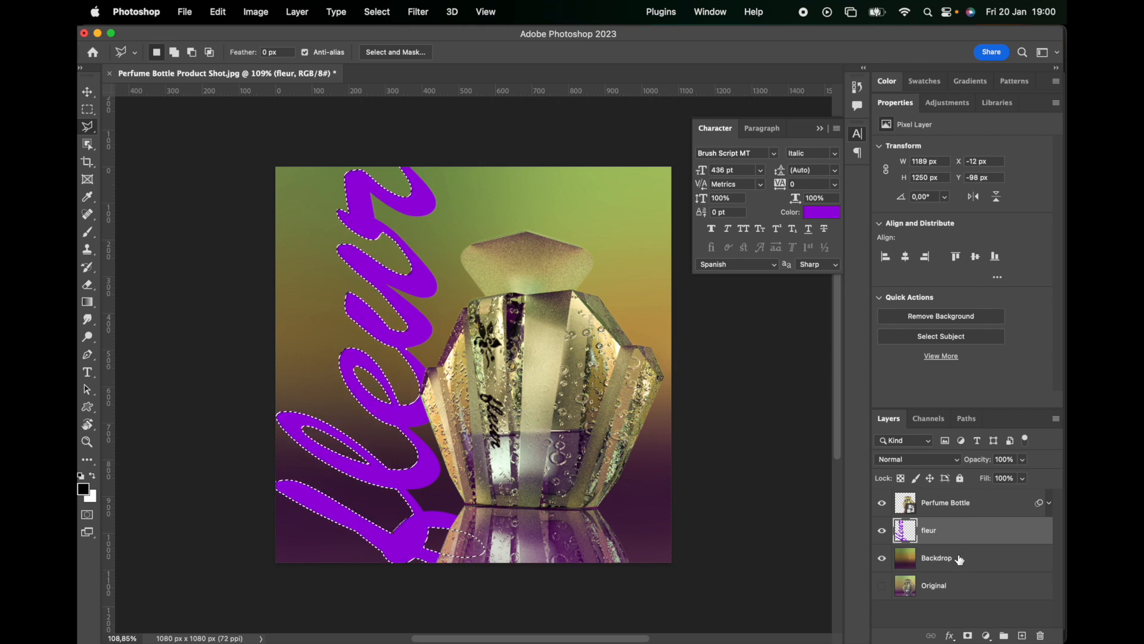
Hide the fleur layer and mask the Backdrop layer to cut away the area outside the lettering, on the side opposite the bottle.
left_click(882, 530)
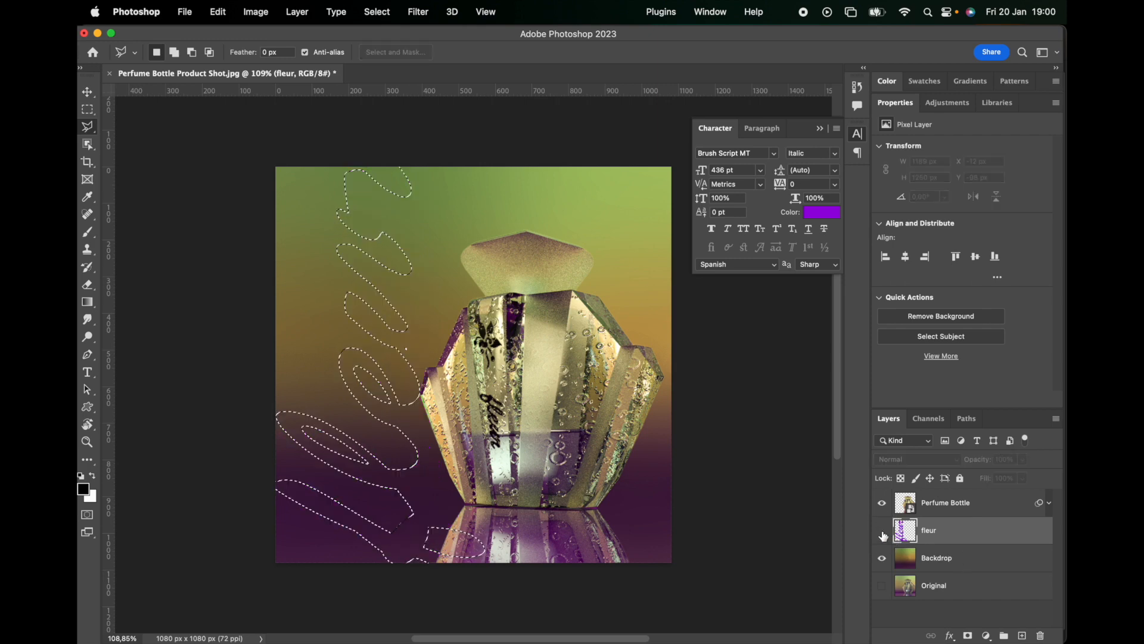
left_click(940, 556)
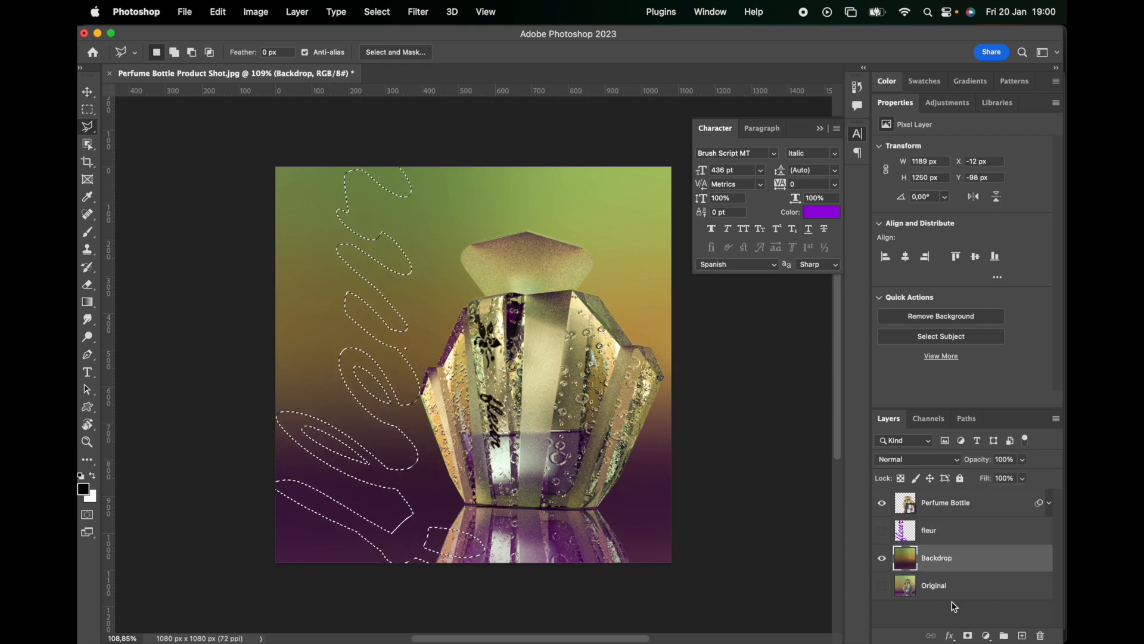
left_click(968, 635, "alt")
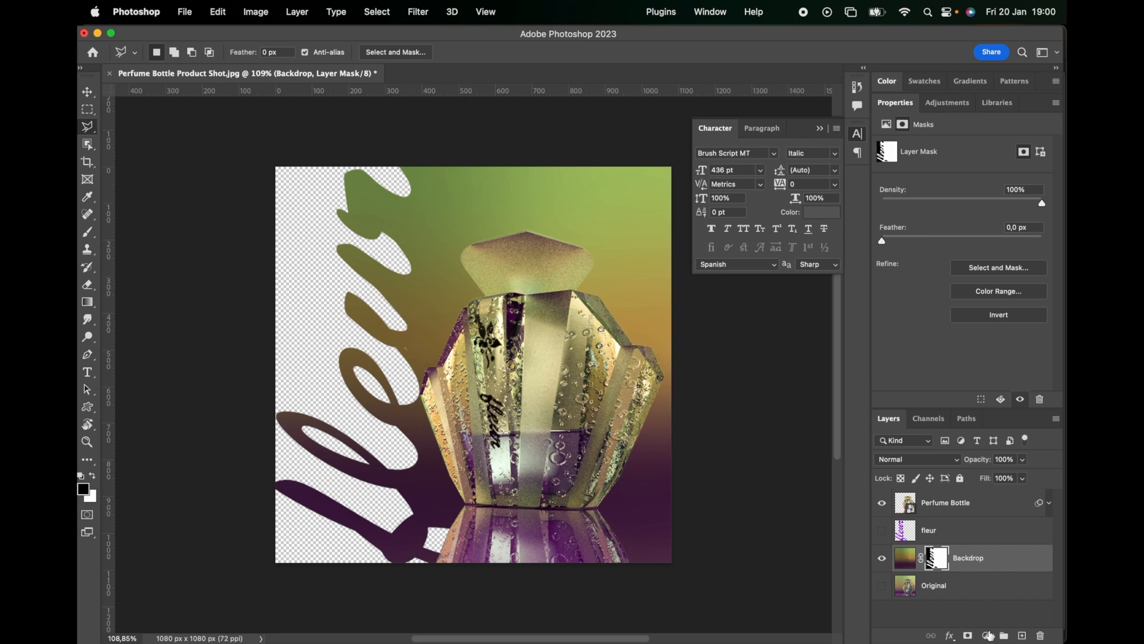
Add a new layer named Black directly below Backdrop and fill it with black.
left_click(1022, 635)
left_click_drag(984, 559, 987, 600)
double_click(939, 587)
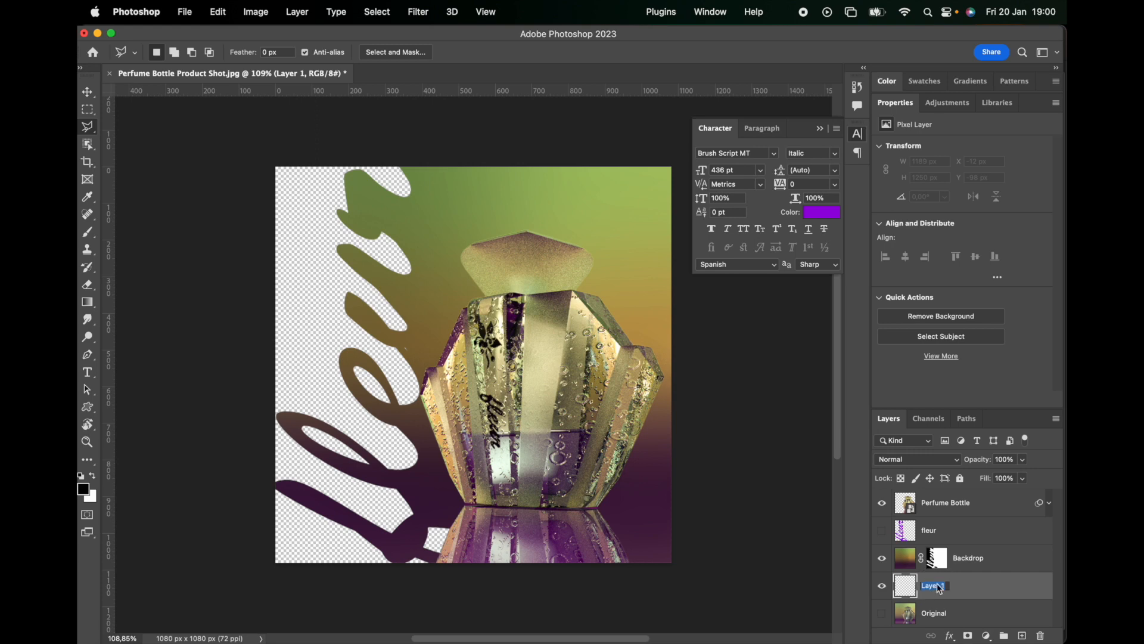
type("Black")
key("Return")
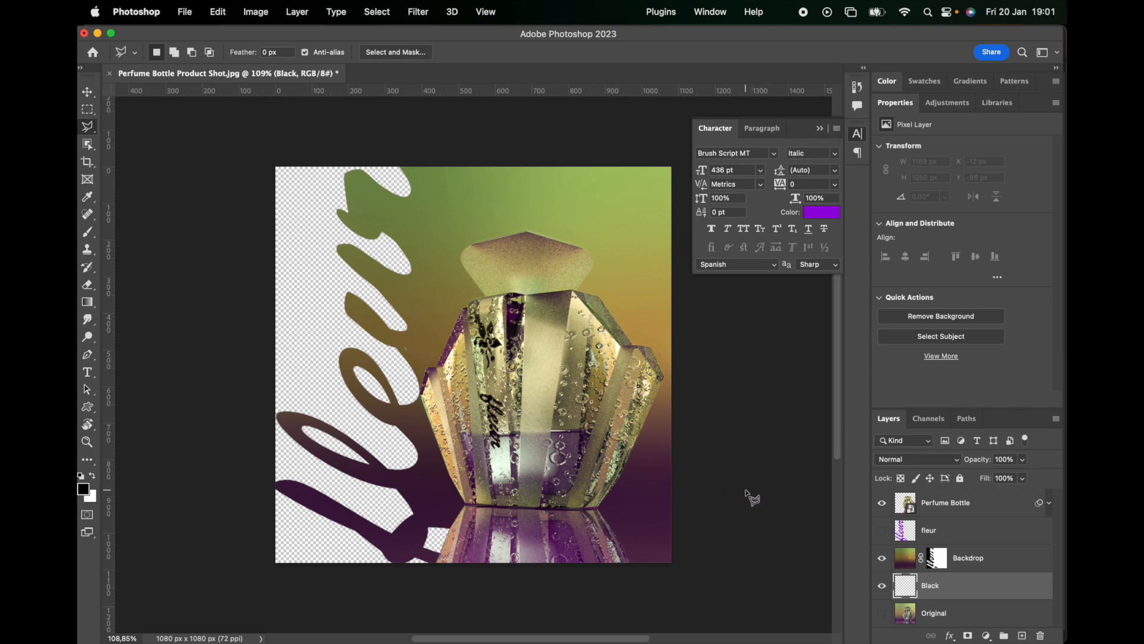
key("alt+BackSpace")
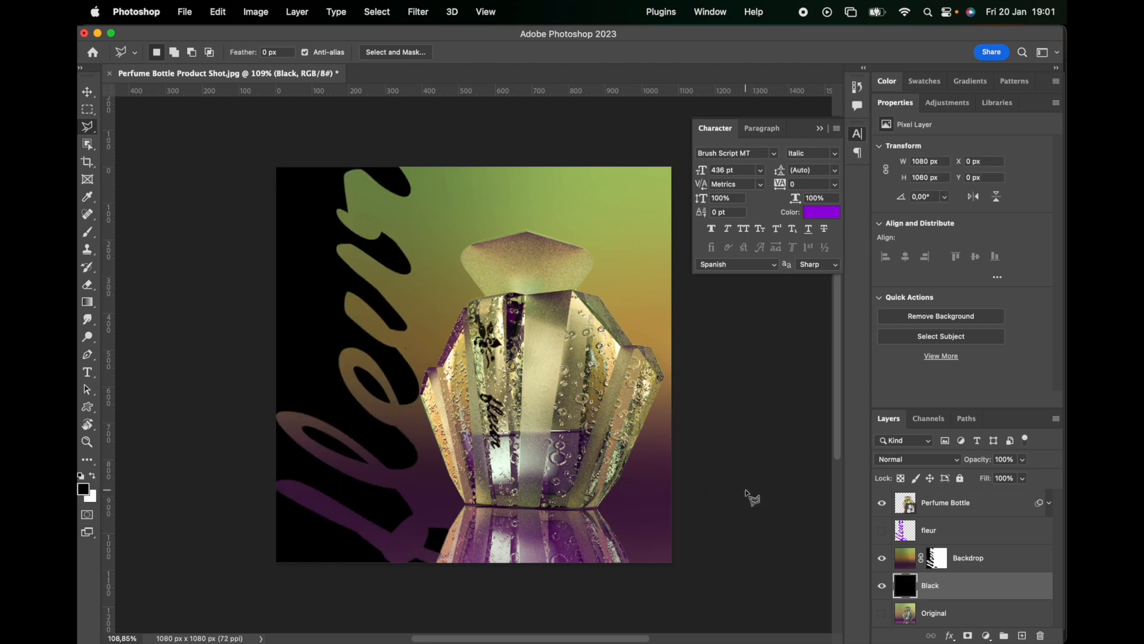
Show the fleur layer again and add a white outside Stroke in Overlay blend mode, slightly increasing its size.
left_click(941, 534)
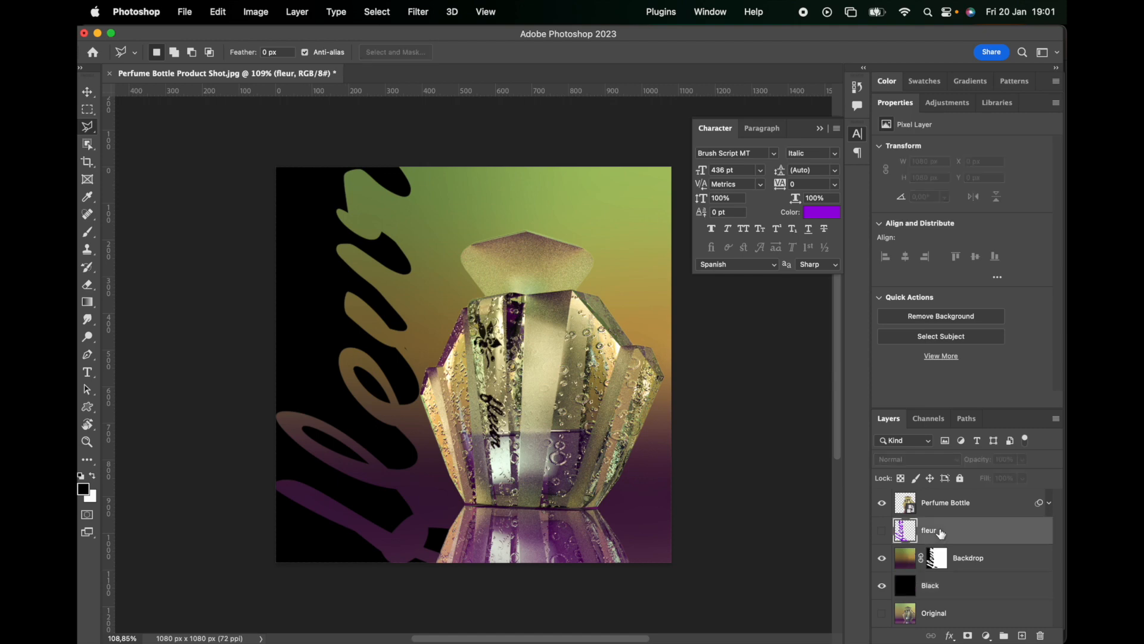
left_click(882, 530)
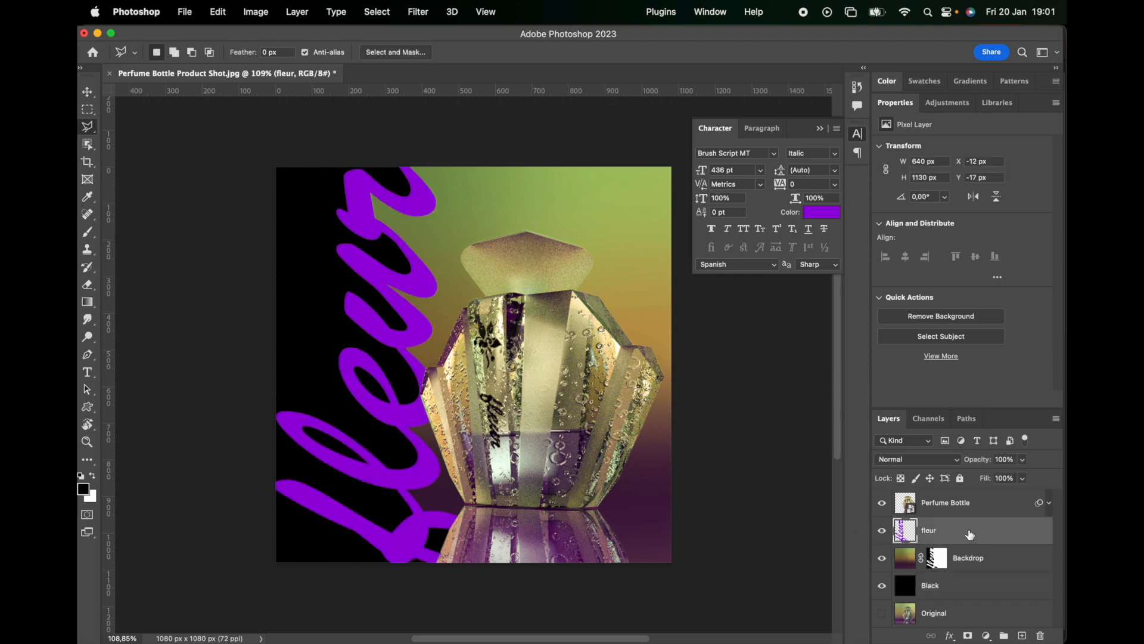
left_click(948, 638)
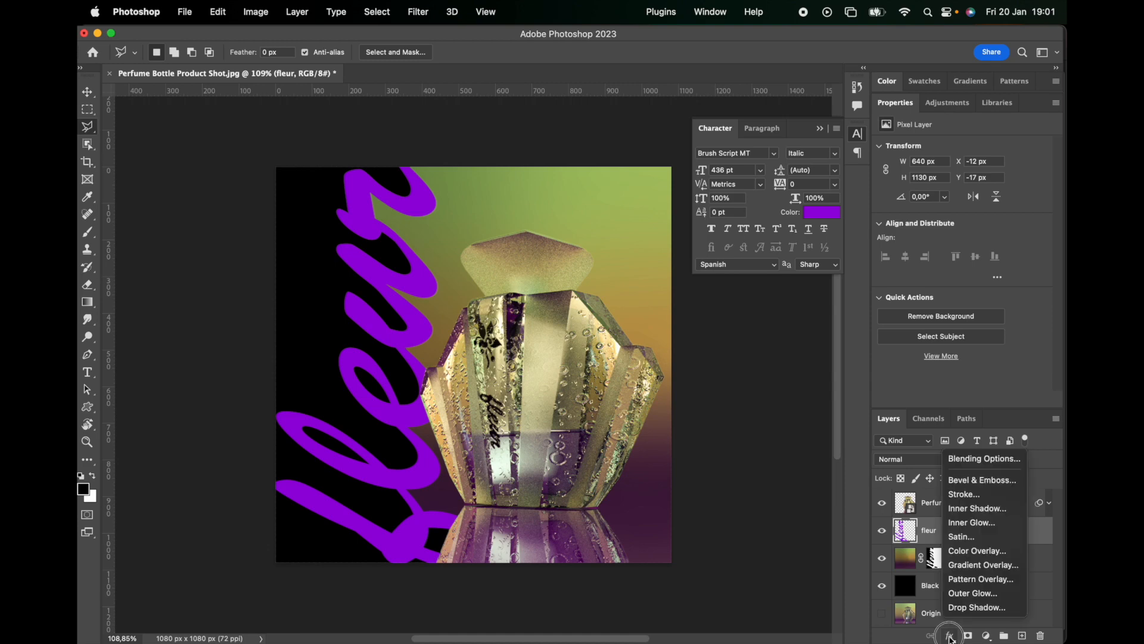
left_click(964, 494)
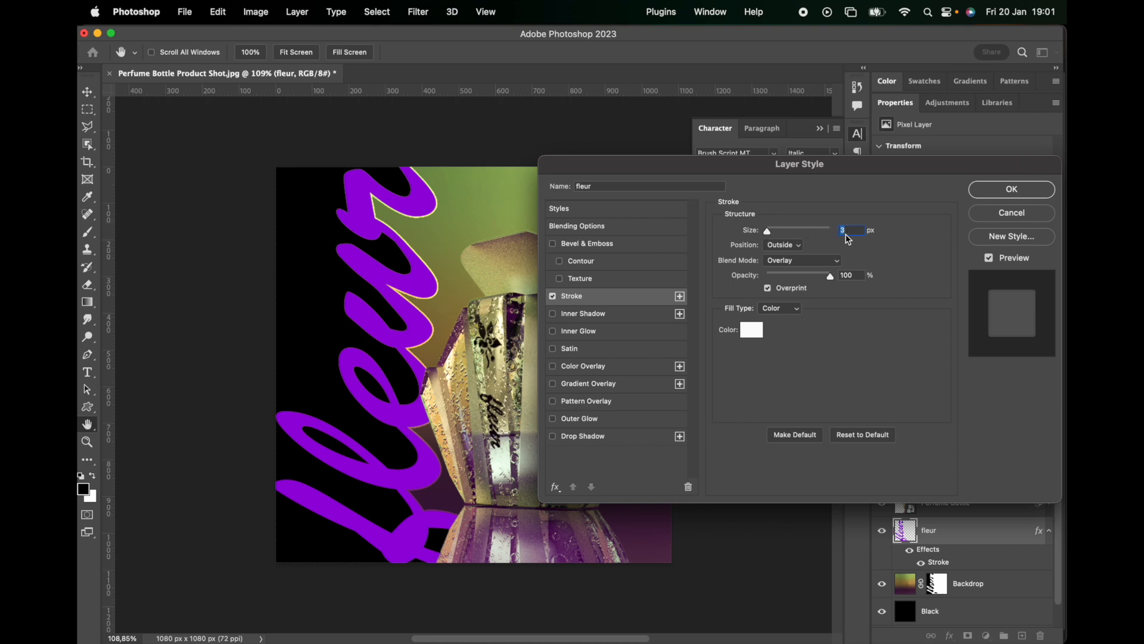
key("Up")
Add an Outer Glow to fleur in the lettering's purple (9700dd) at 43% opacity, apply the styles, and collapse the effects list.
left_click(598, 423)
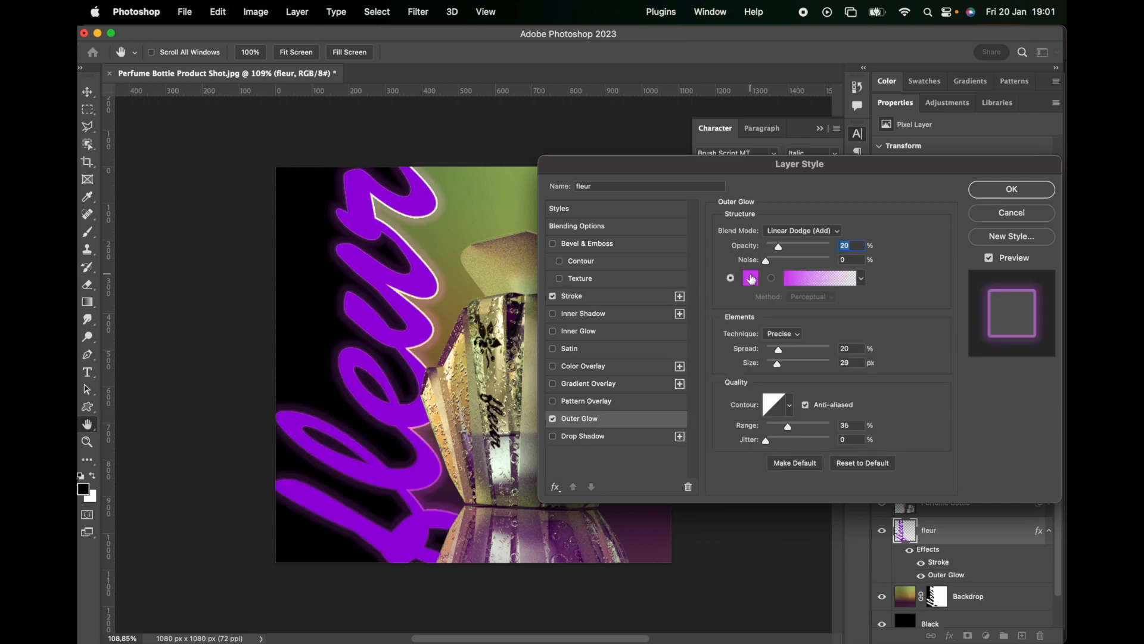
left_click(751, 278)
left_click(425, 190)
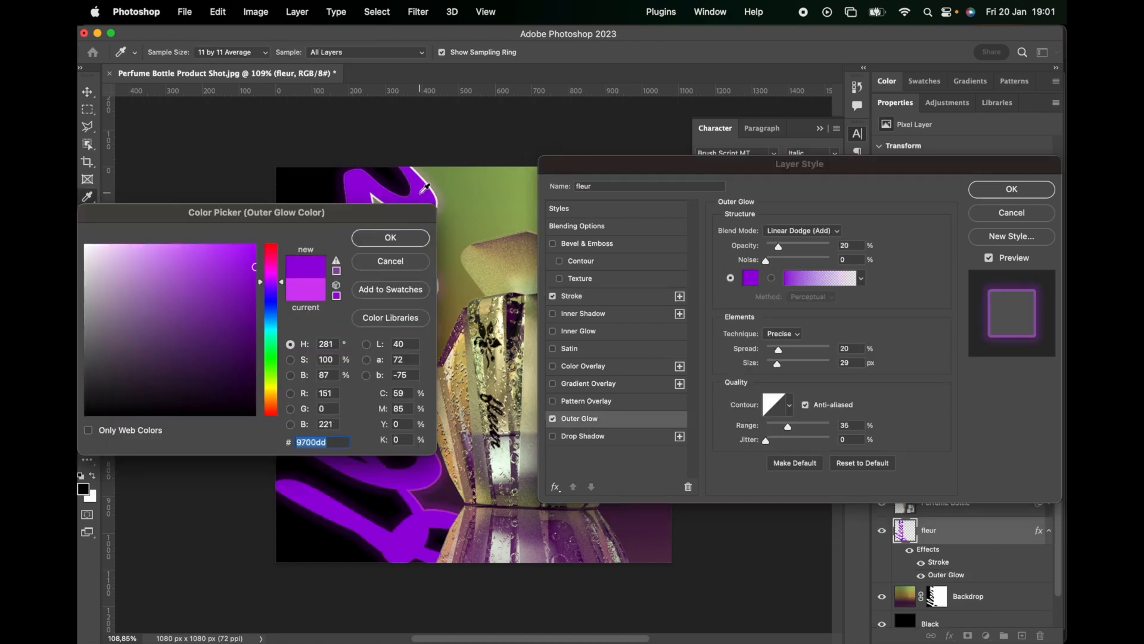
left_click(400, 239)
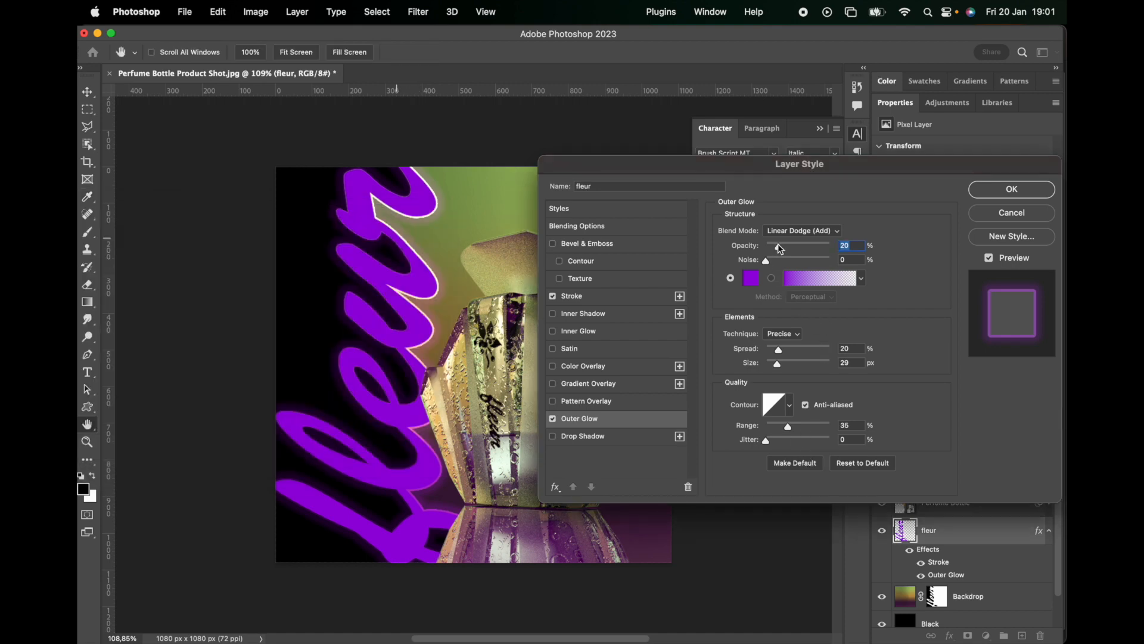
mouse_move(780, 249)
left_mouse_down()
mouse_move(809, 250)
mouse_move(796, 252)
left_mouse_up()
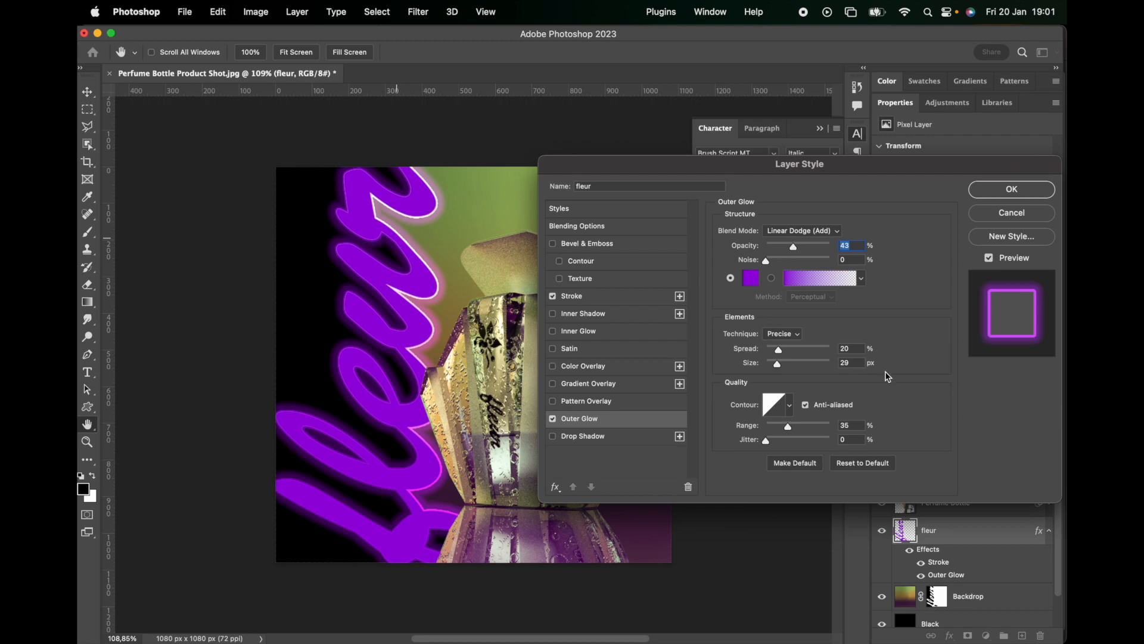
left_click(1005, 192)
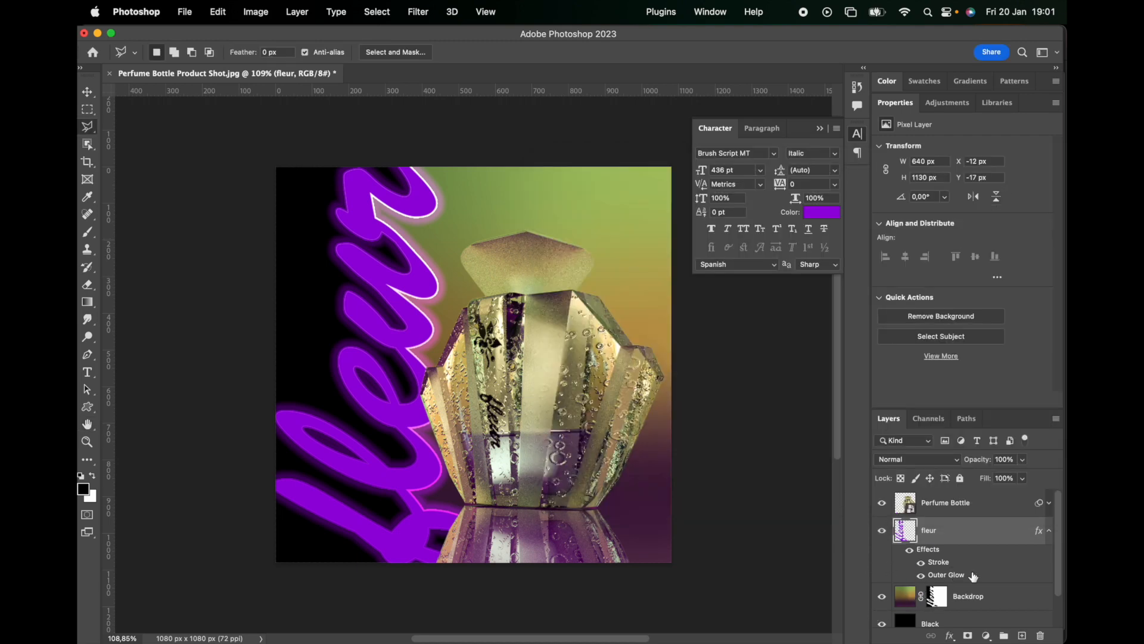
left_click(1047, 531)
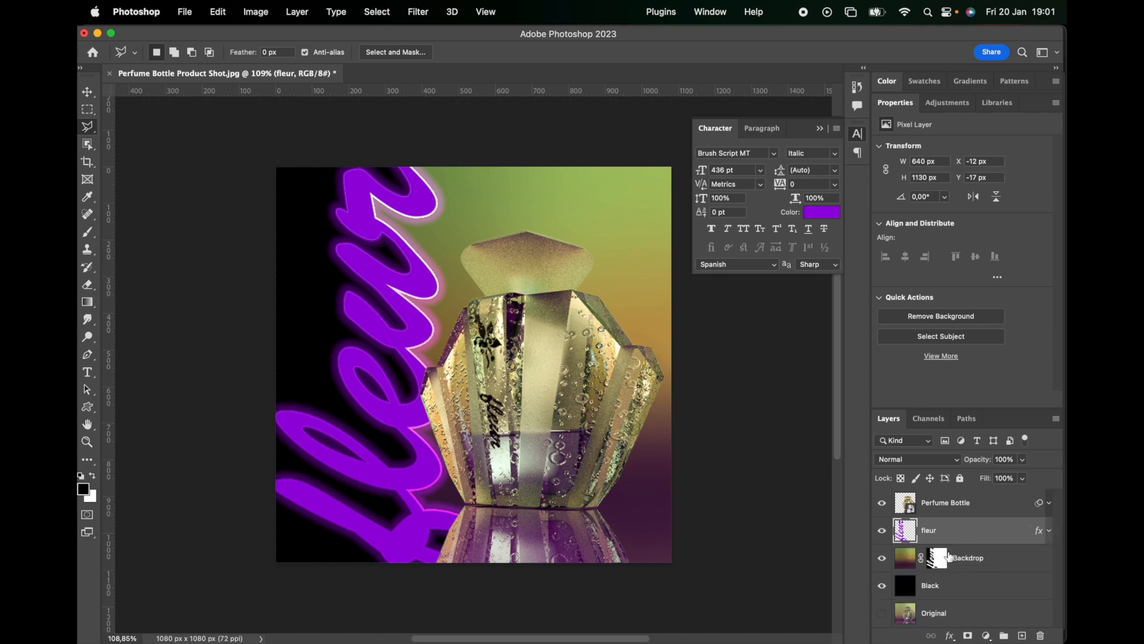
Group the Perfume Bottle, fleur, Backdrop and Black layers and name the group Finished.
left_click(965, 504)
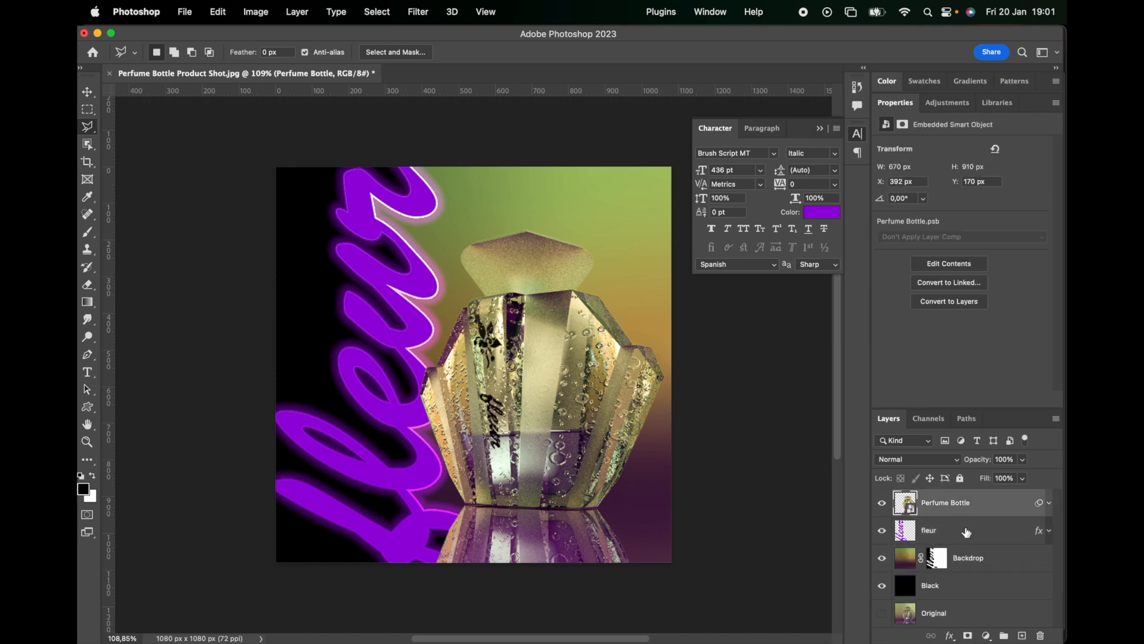
left_click(1002, 557, "super")
left_click(986, 592, "super")
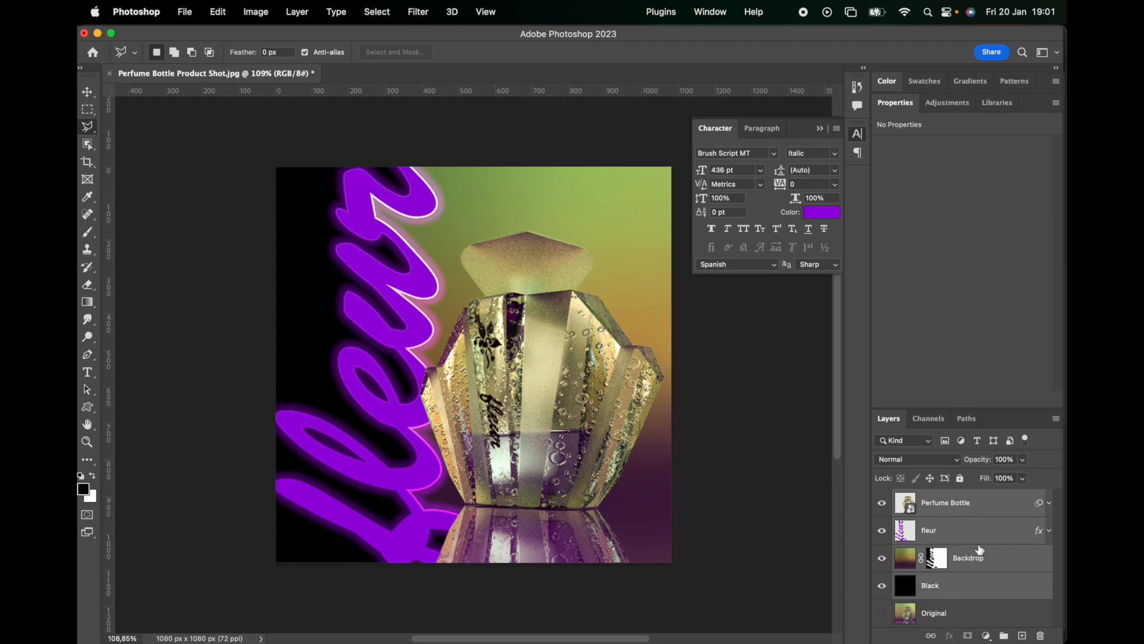
key("super+g")
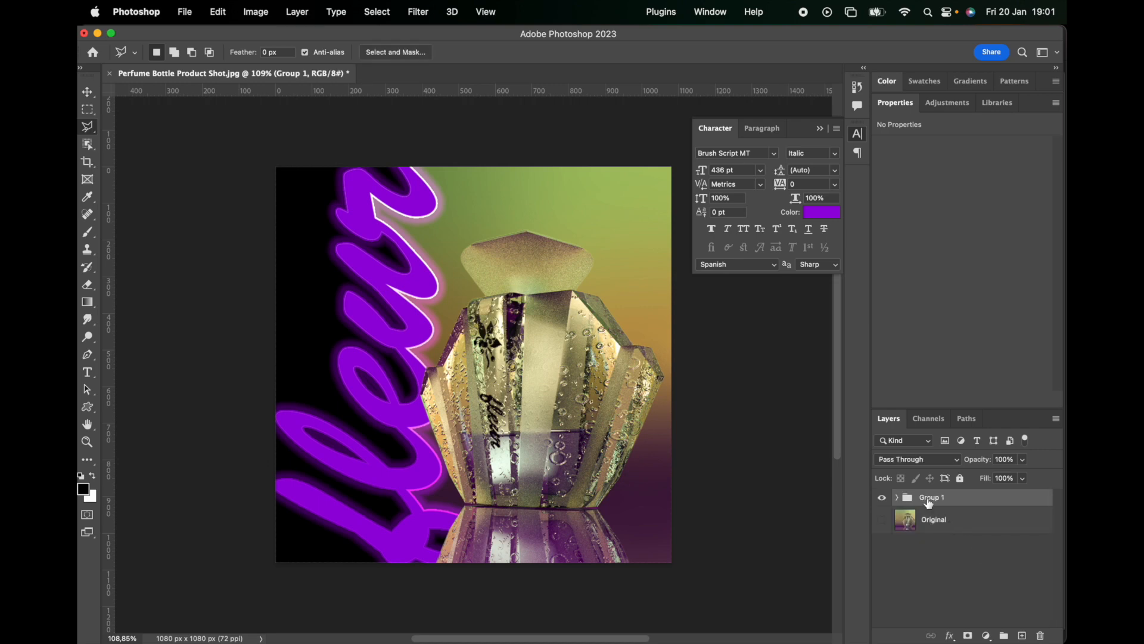
double_click(927, 497)
type("Finished")
key("Return")
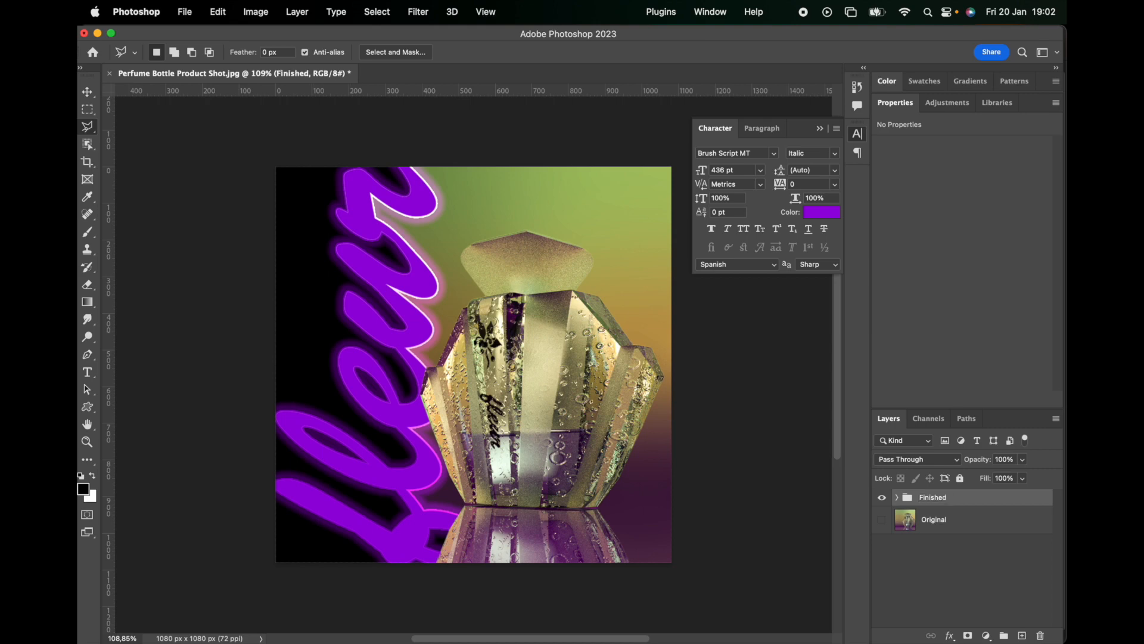
Create a history snapshot of the finished composition and name it After.
left_click(857, 88)
left_click(799, 540)
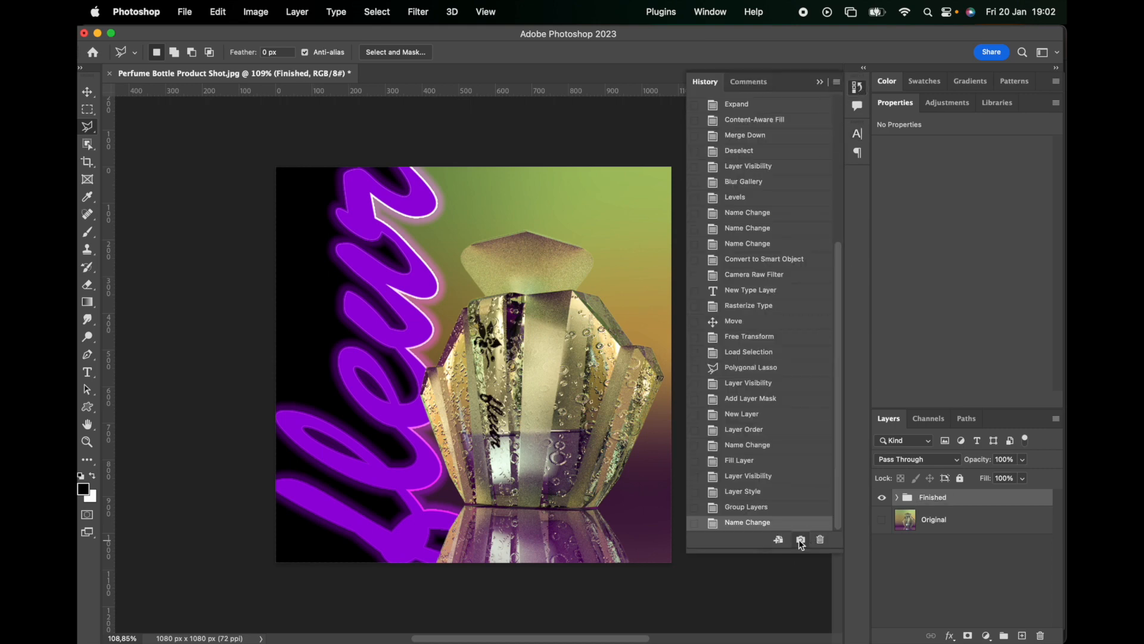
scroll(777, 316, "up", 10)
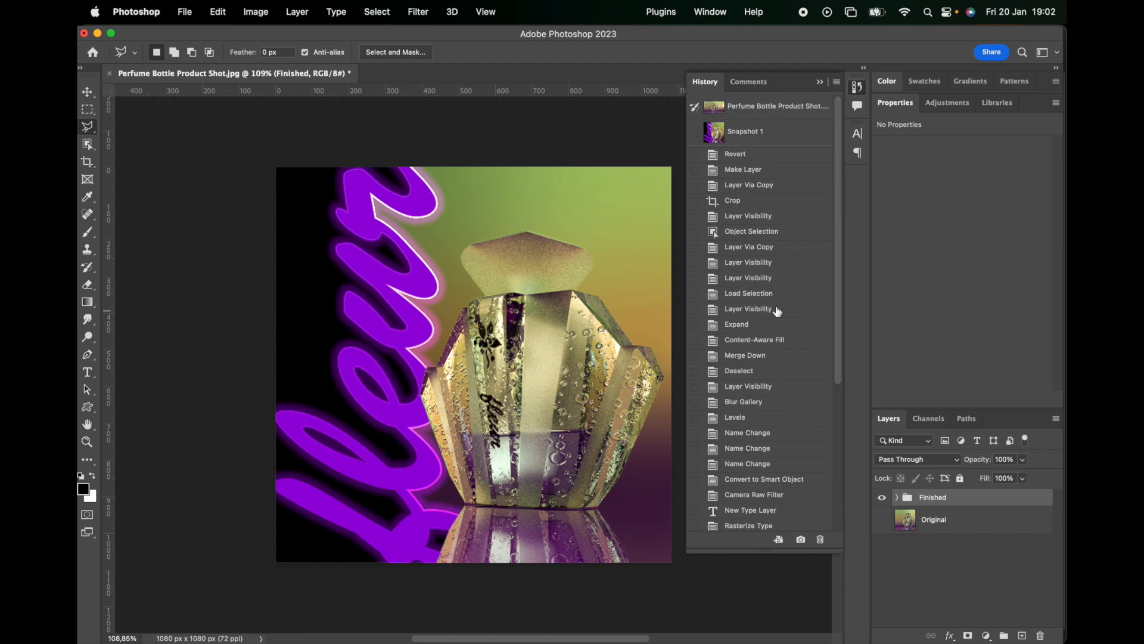
double_click(749, 132)
type("Fl")
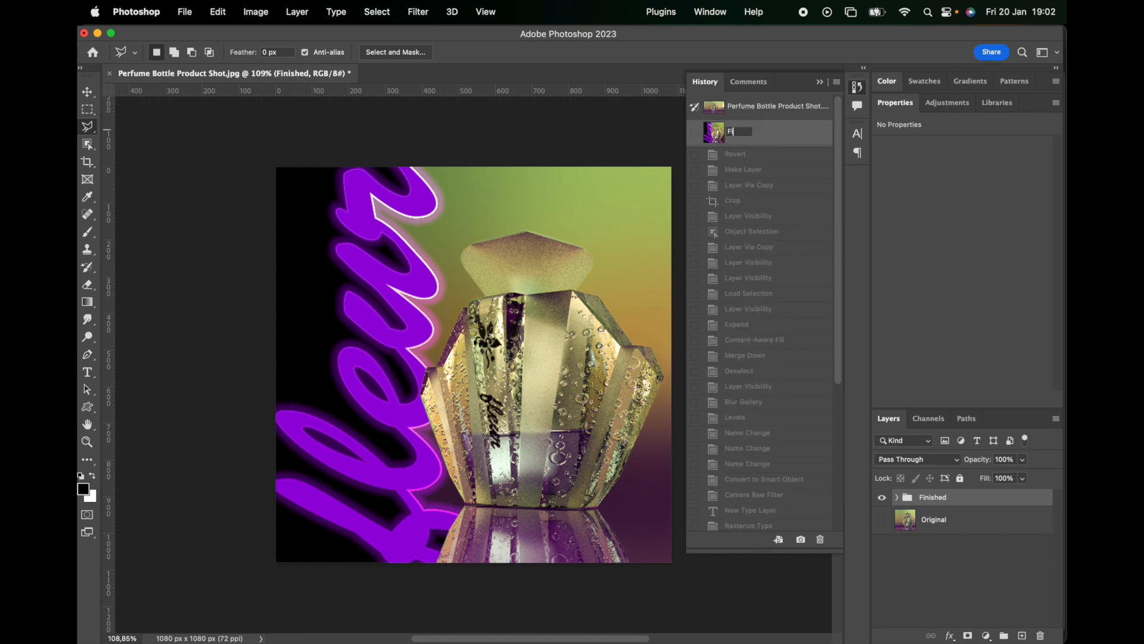
key("BackSpace")
type("After")
key("Return")
Show only the Original layer by hiding the Finished group, and save this state as a history snapshot named Before.
left_click(882, 519)
left_click(882, 498)
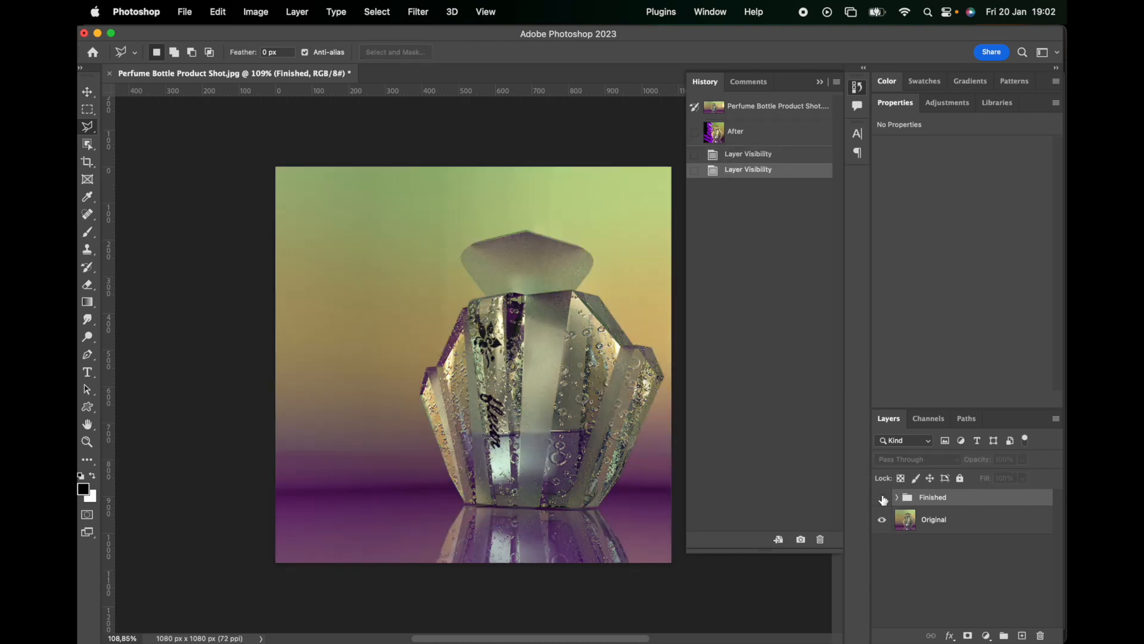
left_click(801, 540)
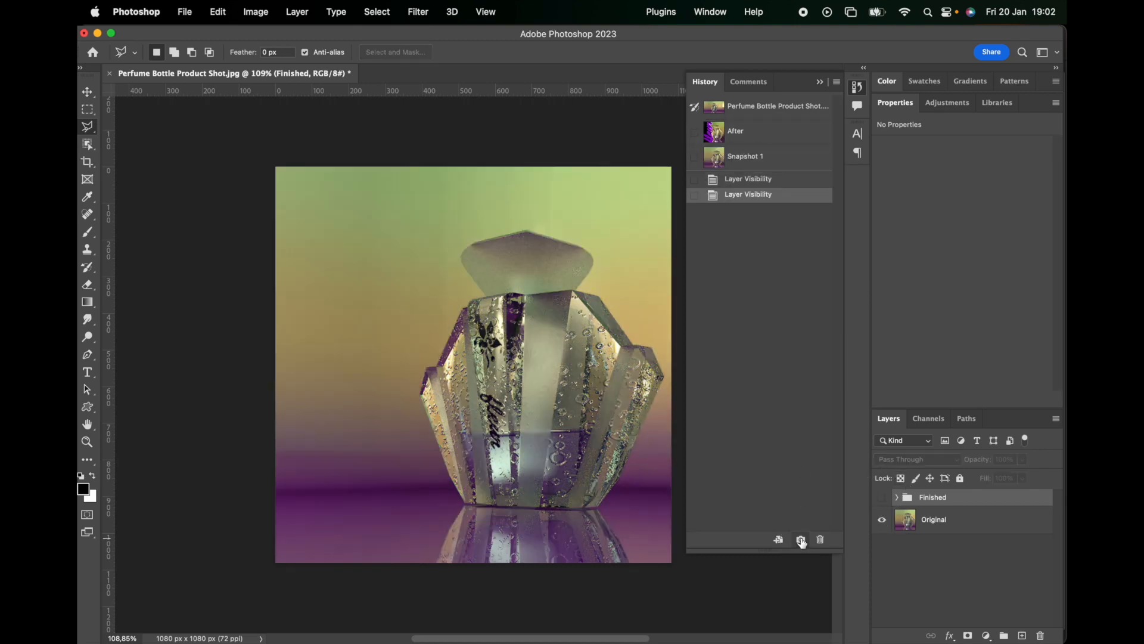
double_click(749, 158)
type("Before")
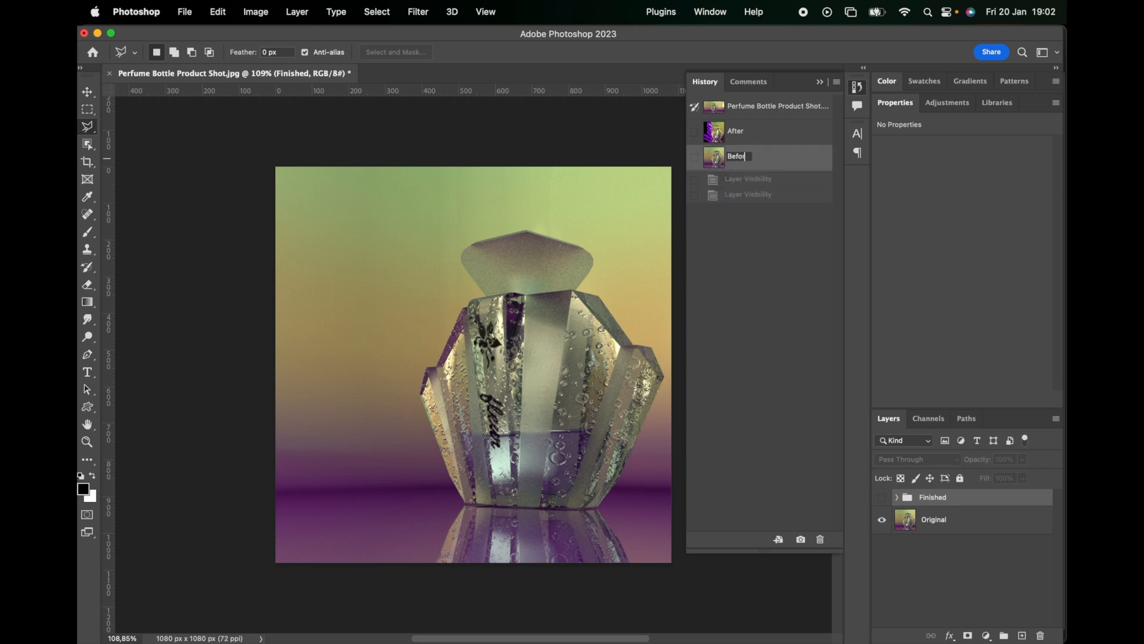
key("Return")
Compare the Before and After snapshots by switching between them several times, ending on After.
left_click(737, 140)
left_click(738, 158)
left_click(743, 142)
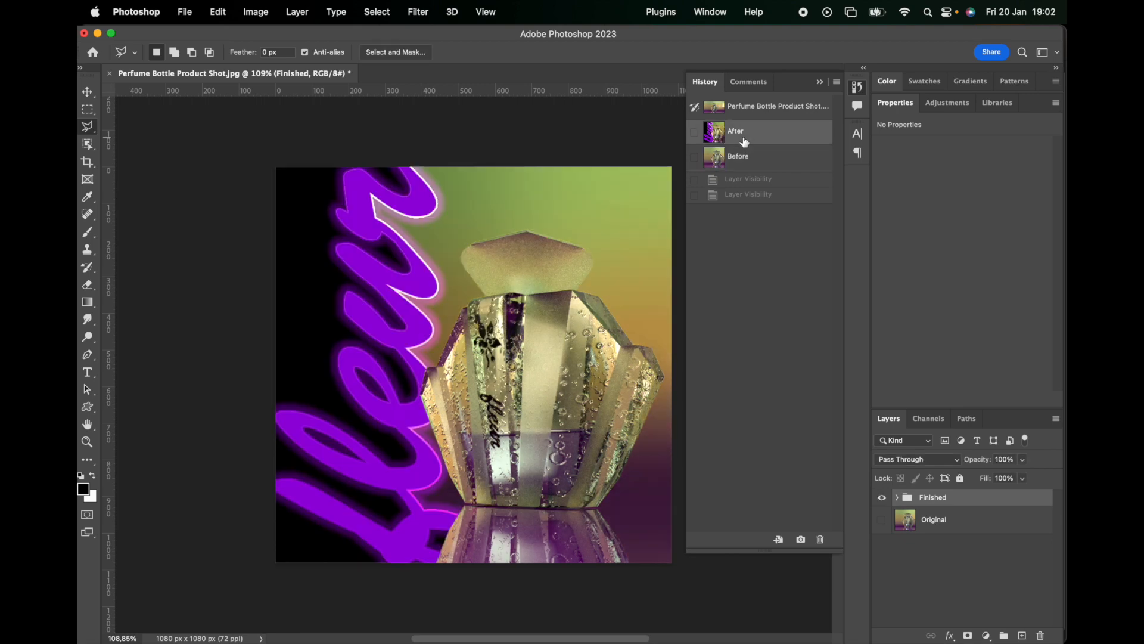
left_click(744, 159)
left_click(754, 140)
left_click(752, 157)
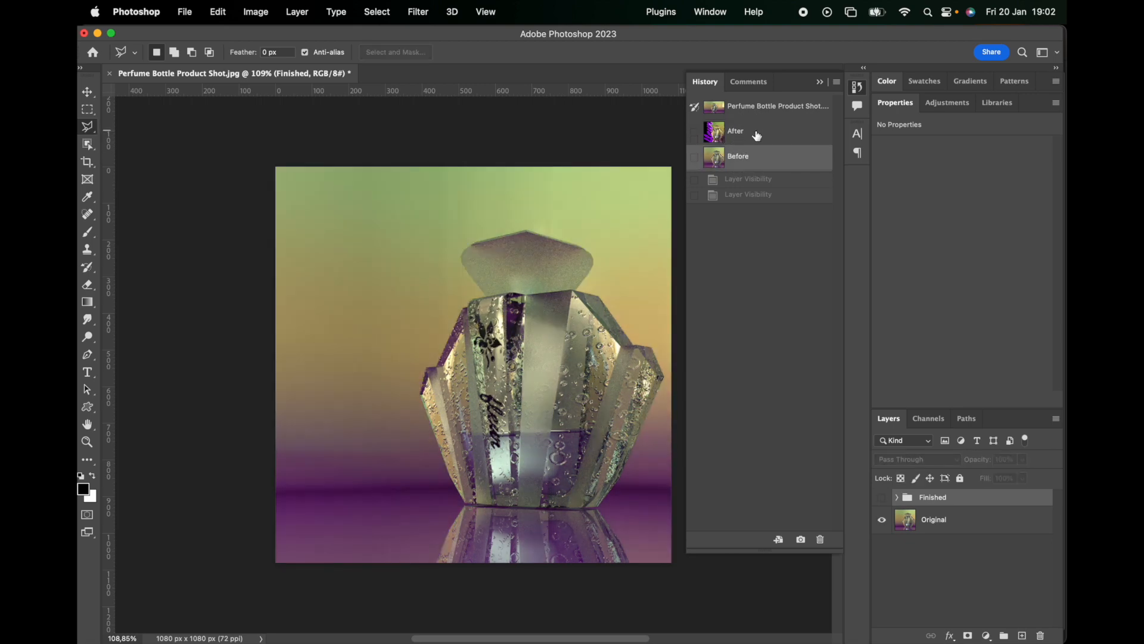
left_click(757, 135)
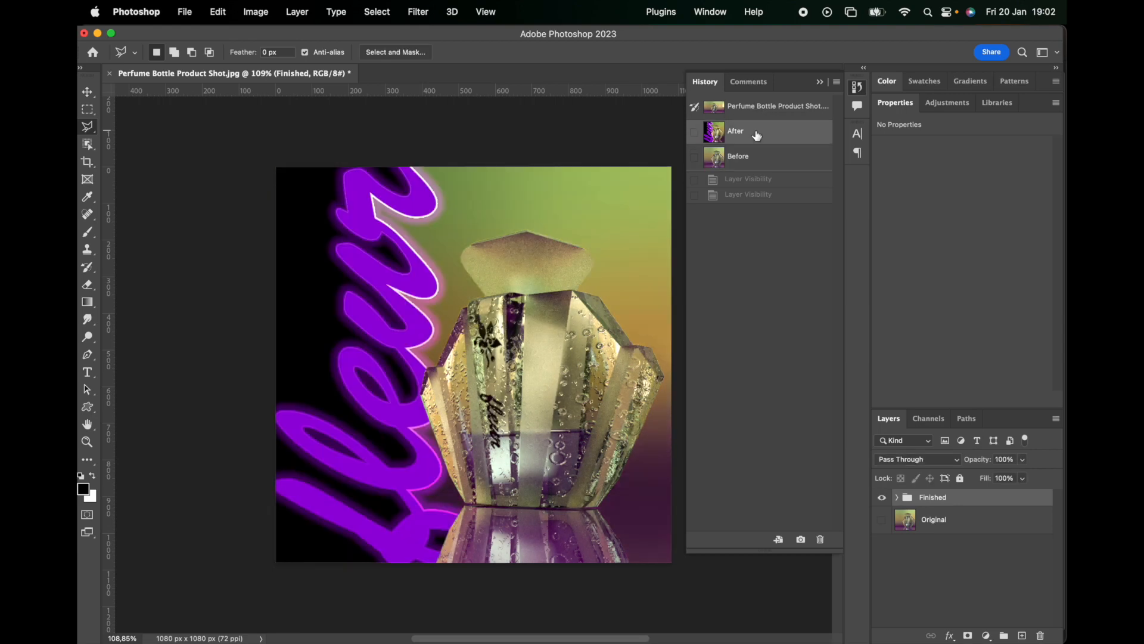